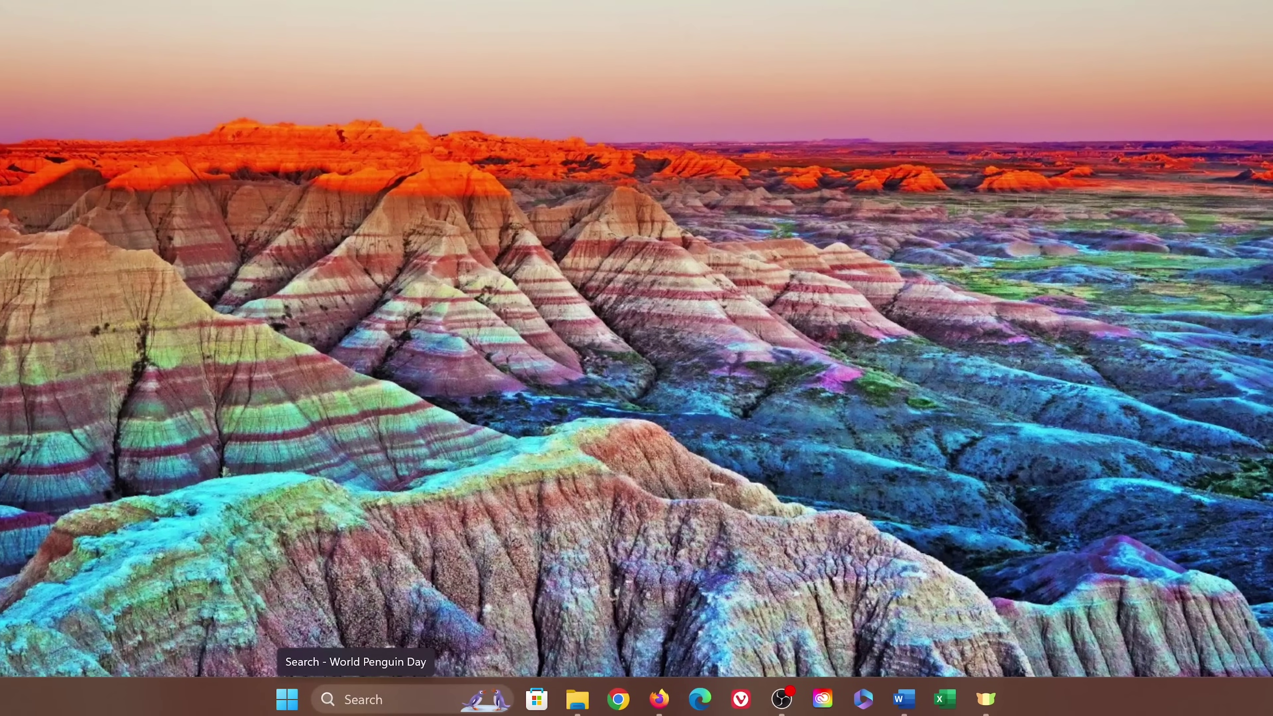
Search Windows for 'settings' and launch the Settings app on its System page
{"action": "left_click", "coordinate": [439, 702]}
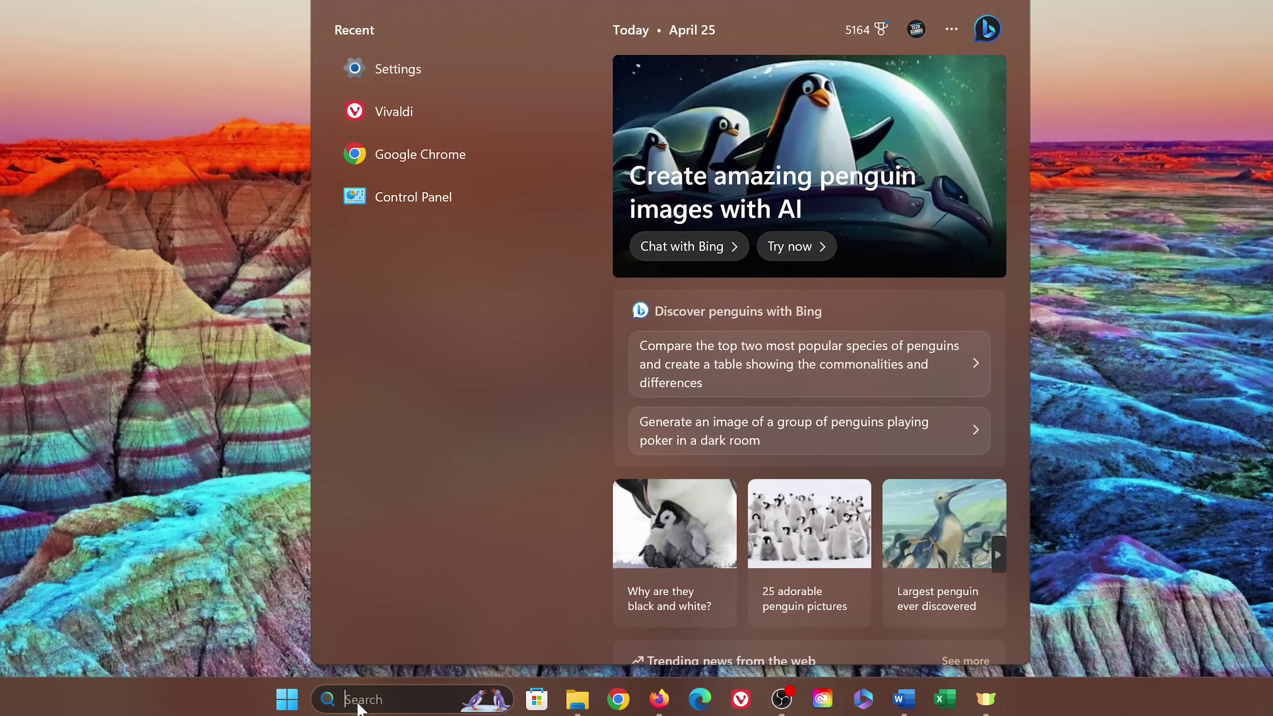
{"action": "type", "text": "settings"}
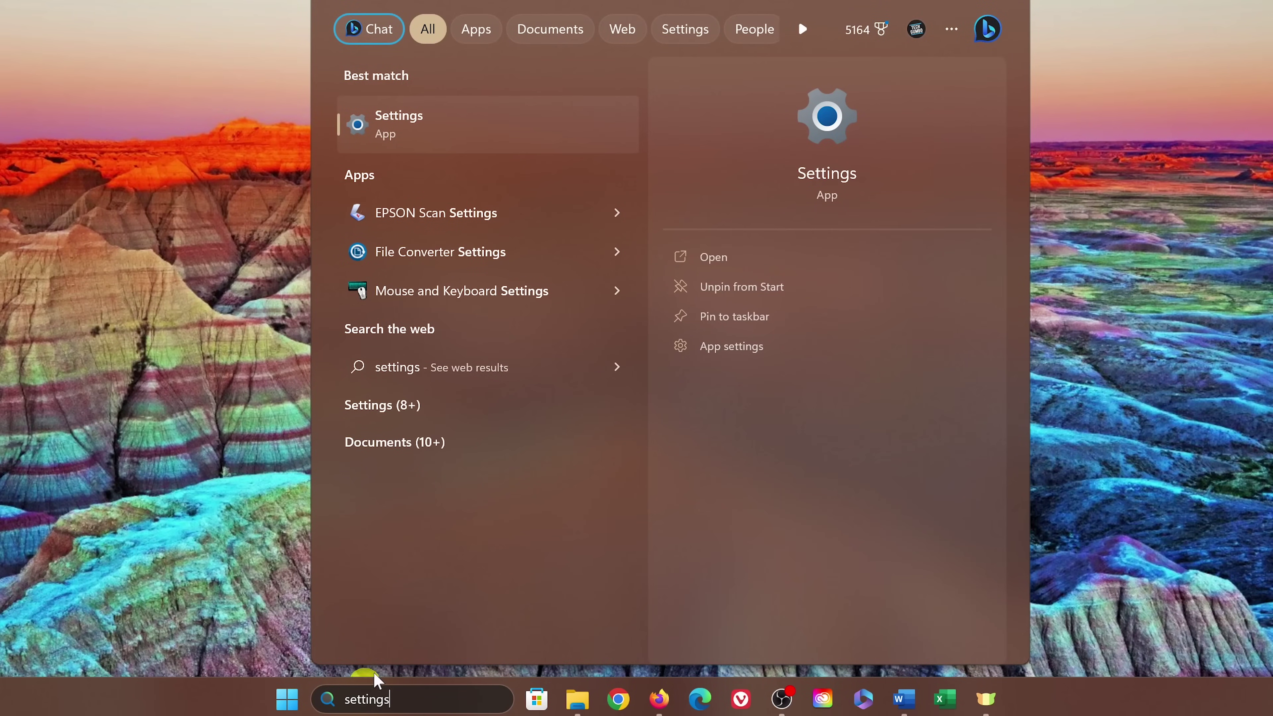
{"action": "left_click", "coordinate": [479, 134]}
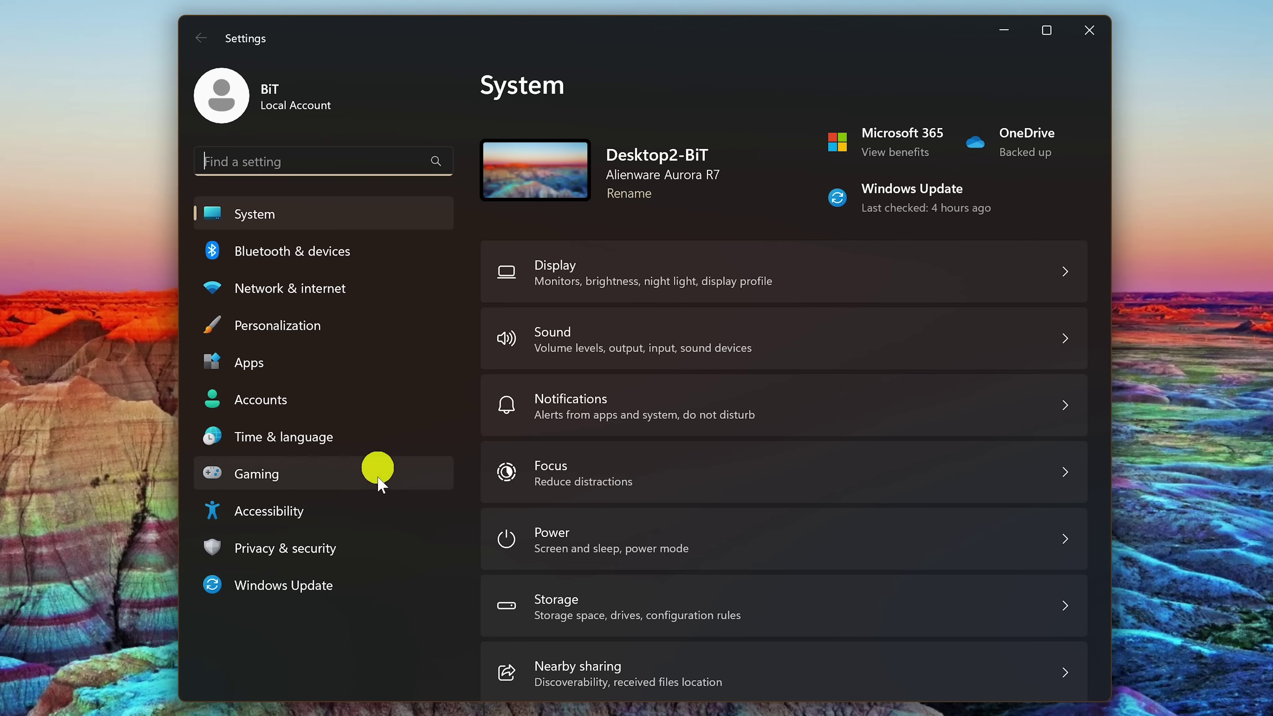
In Windows Update advanced options, turn Get me up to date off and restart-required notifications on
{"action": "left_click", "coordinate": [377, 600]}
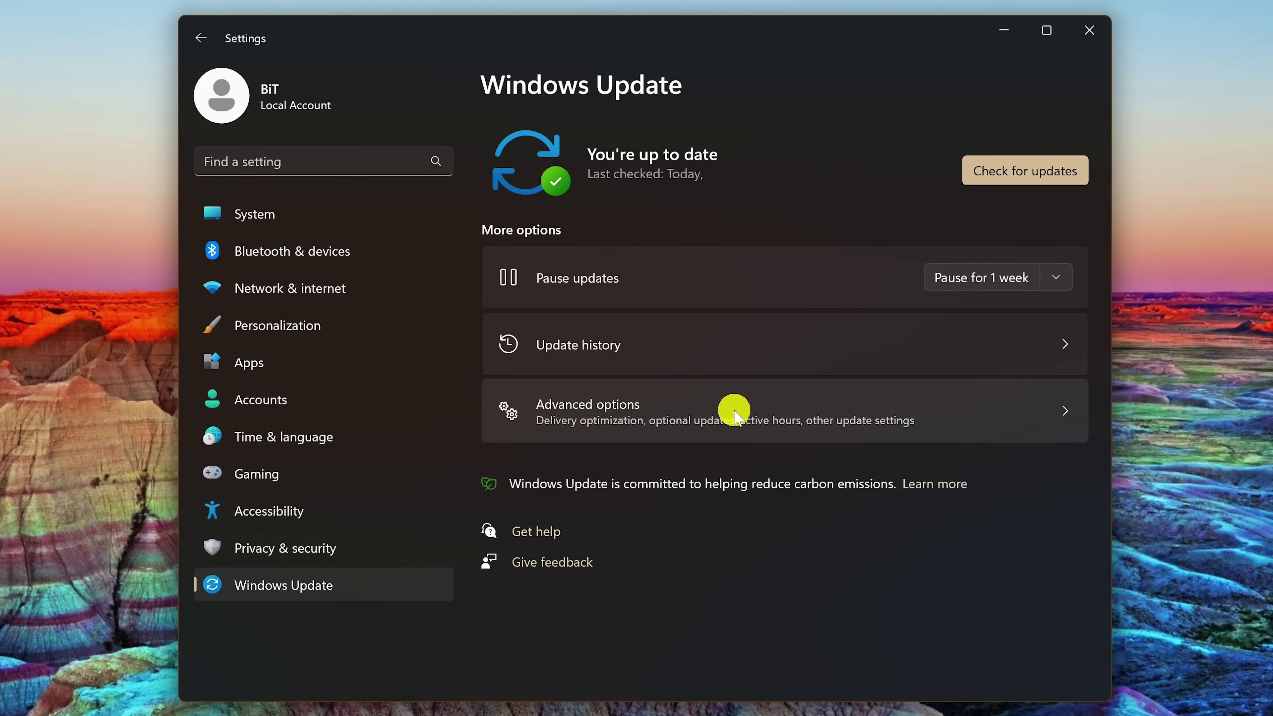
{"action": "left_click", "coordinate": [736, 415]}
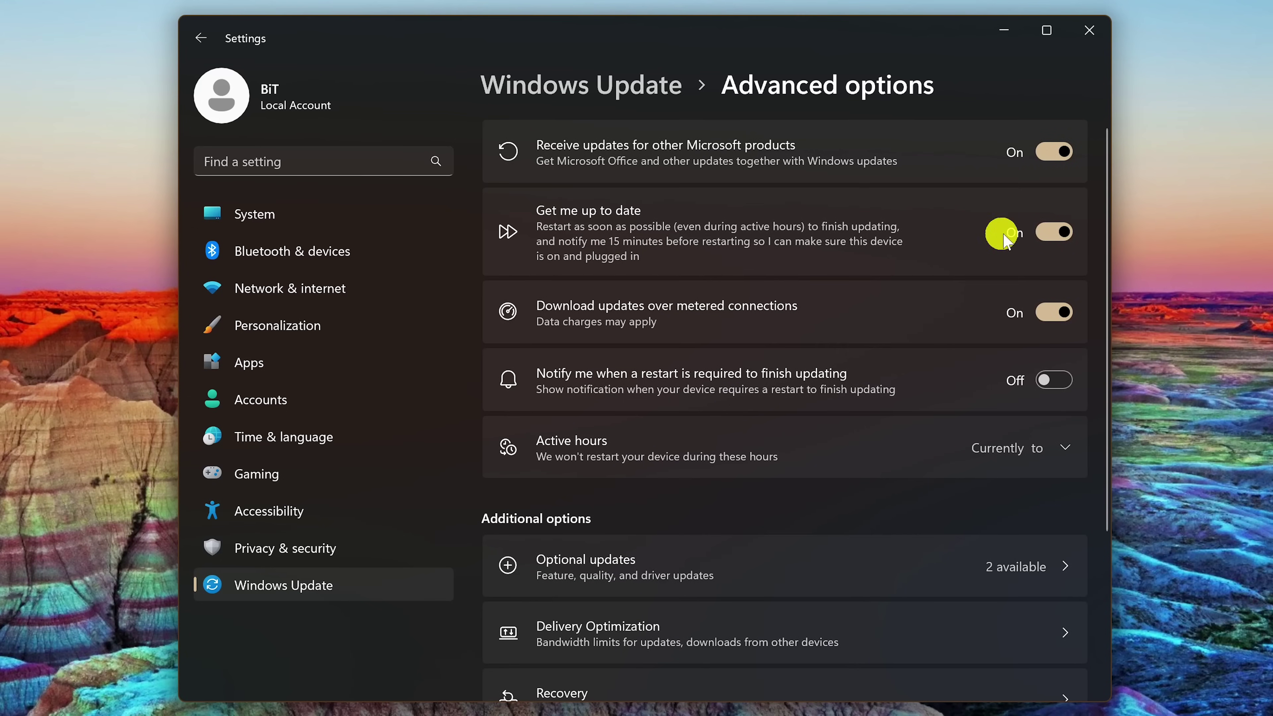
{"action": "left_click", "coordinate": [1068, 243]}
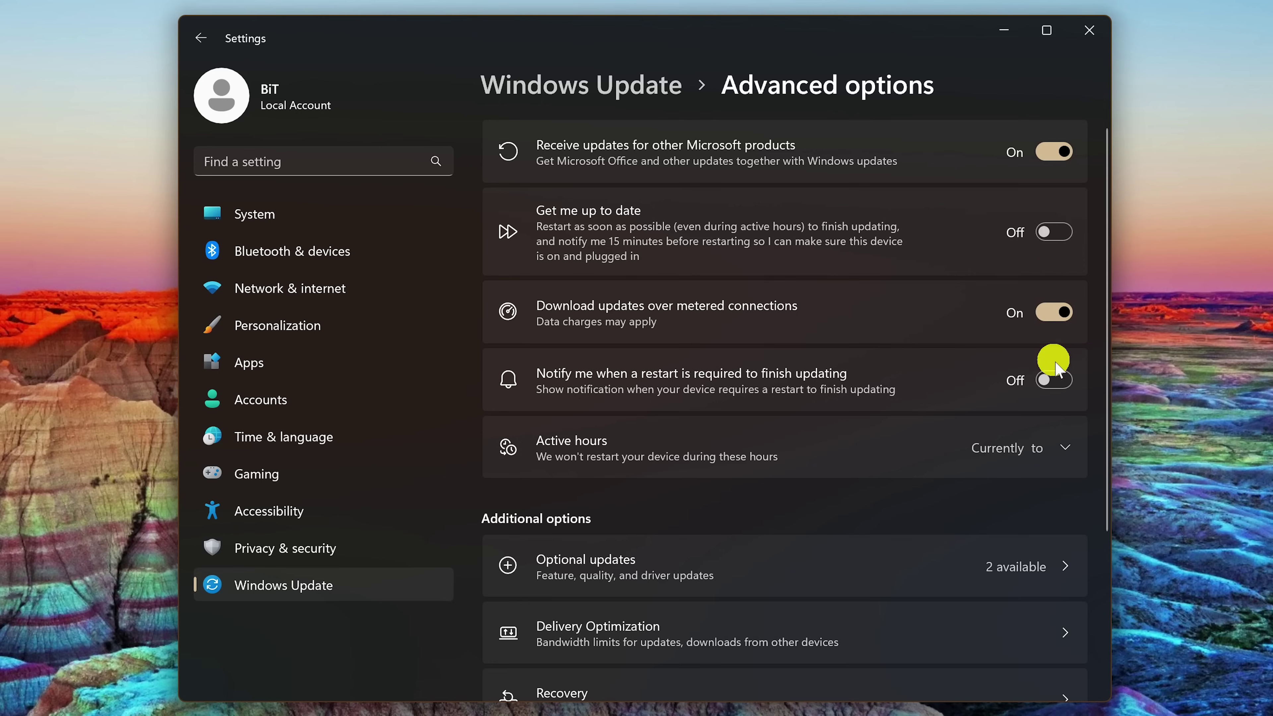
{"action": "left_click", "coordinate": [1060, 386]}
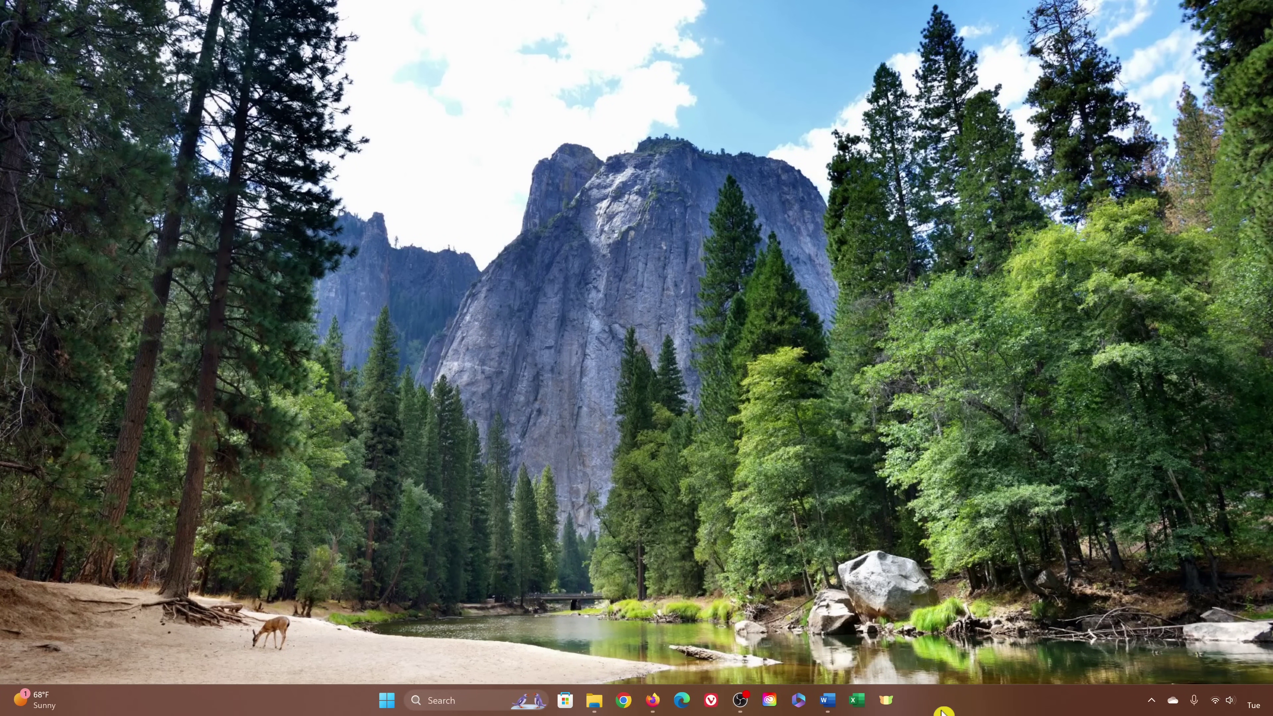
Under Taskbar behaviors, set taskbar alignment to Left, then restore it to Center
{"action": "right_click", "coordinate": [964, 710]}
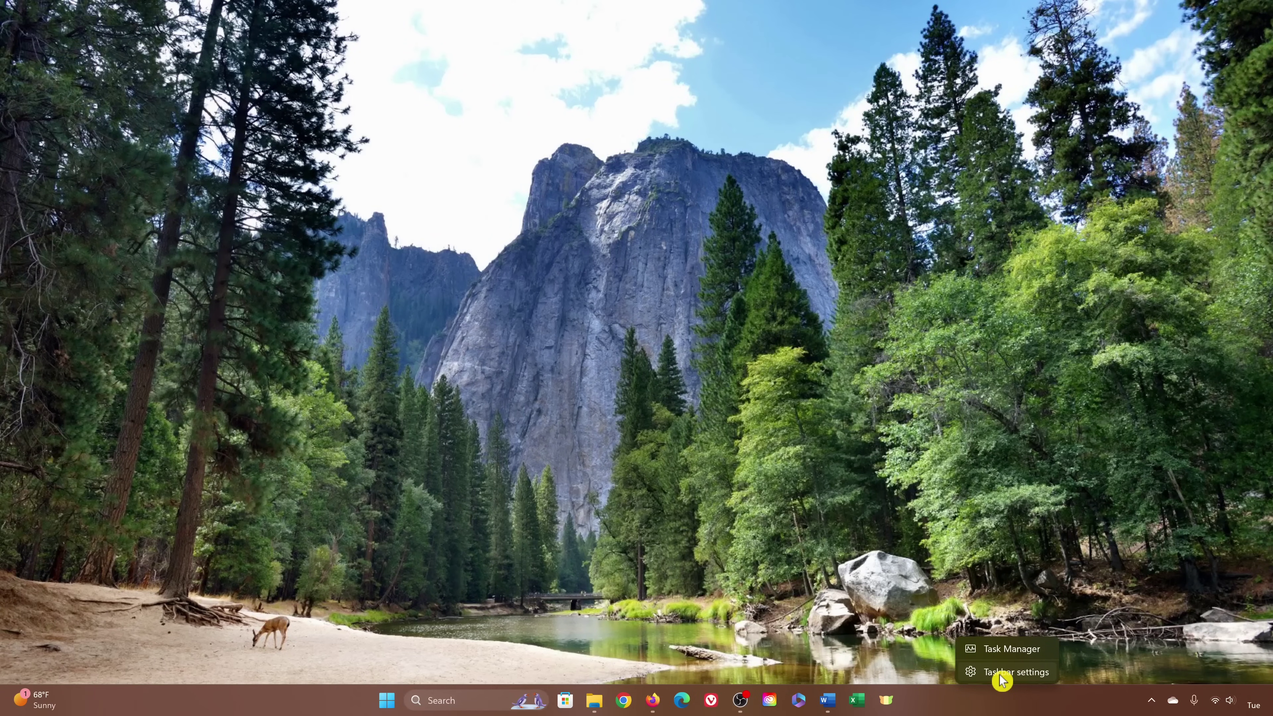
{"action": "left_click", "coordinate": [1002, 681]}
{"action": "scroll", "coordinate": [820, 493], "scroll_direction": "down", "scroll_amount": 1}
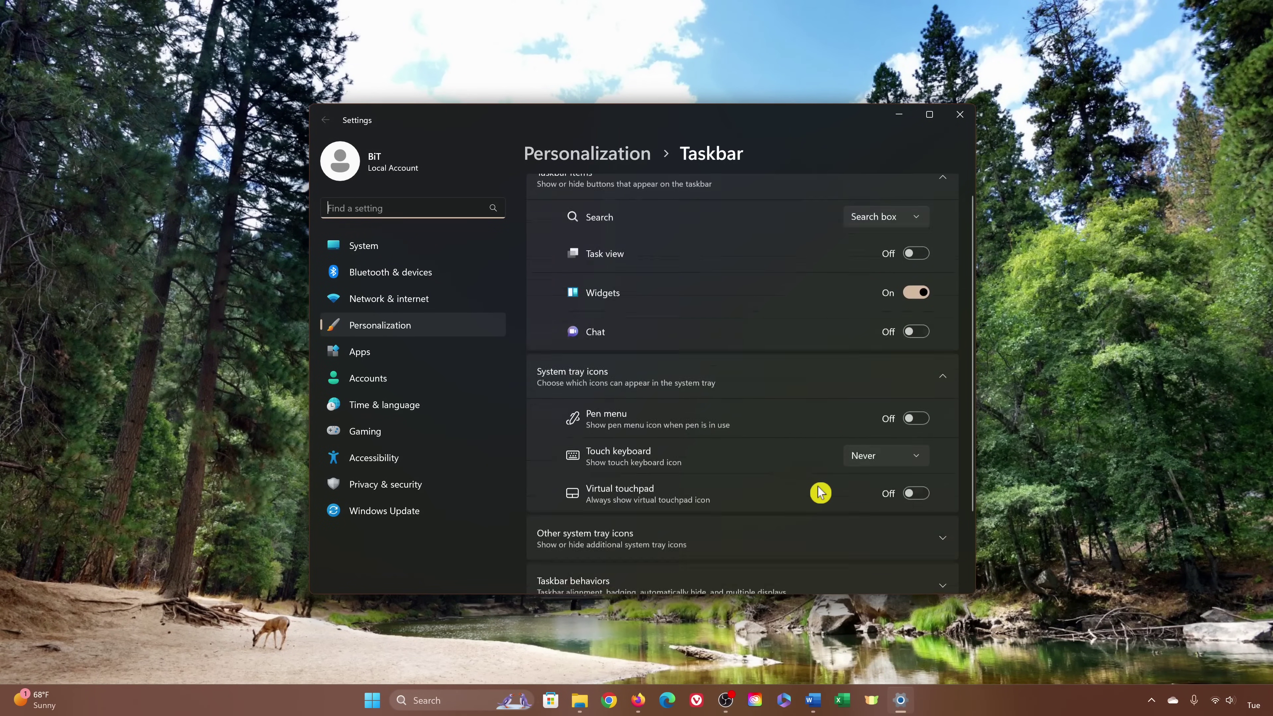
{"action": "scroll", "coordinate": [820, 492], "scroll_direction": "down", "scroll_amount": 2}
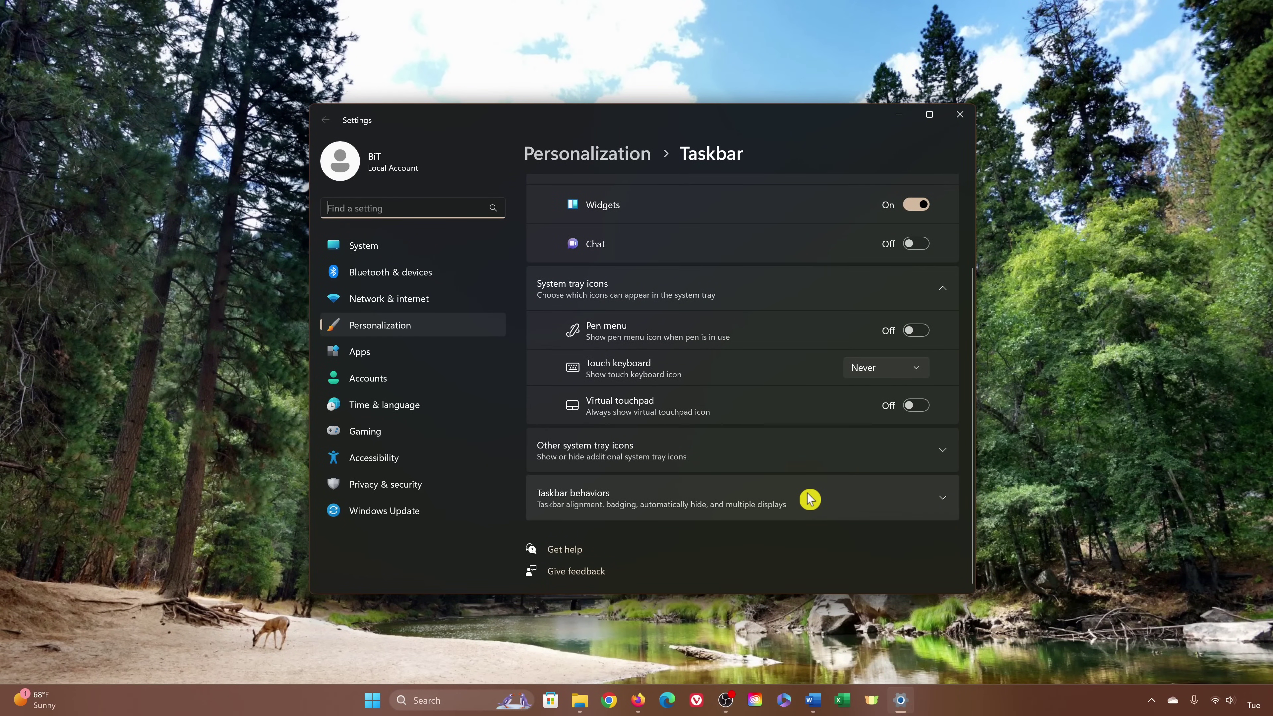
{"action": "left_click", "coordinate": [810, 499]}
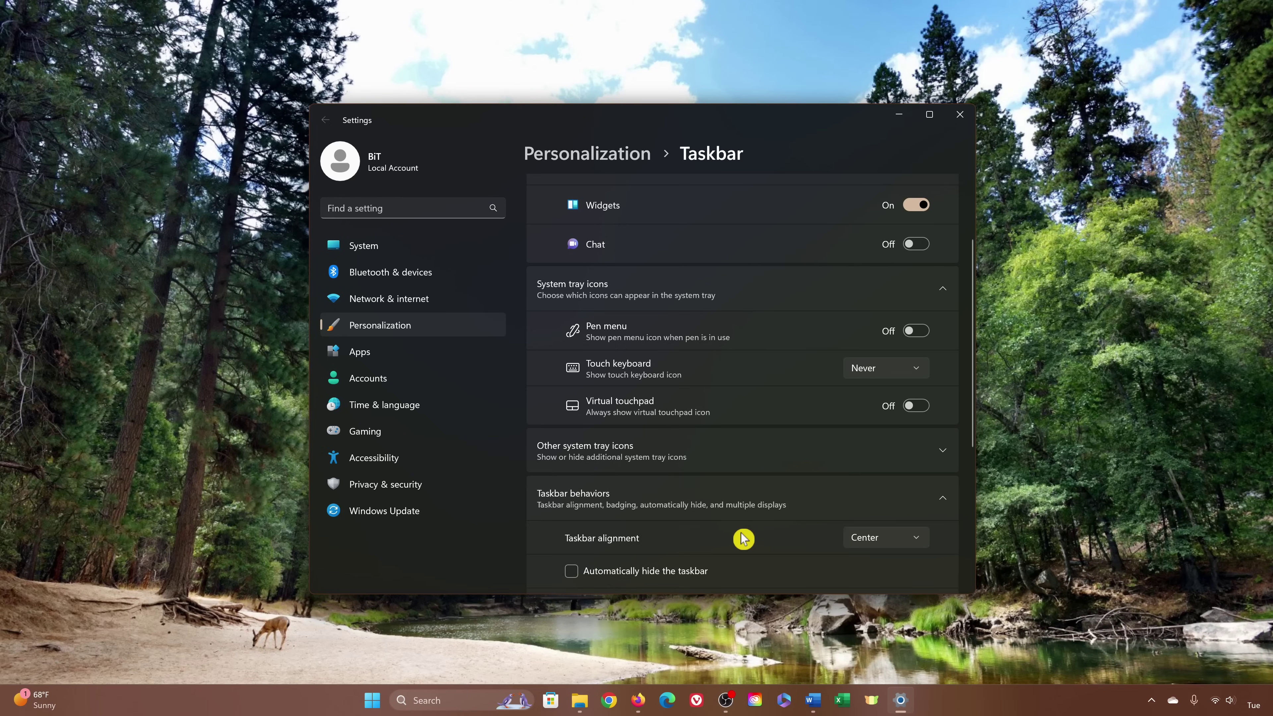
{"action": "left_click", "coordinate": [871, 545]}
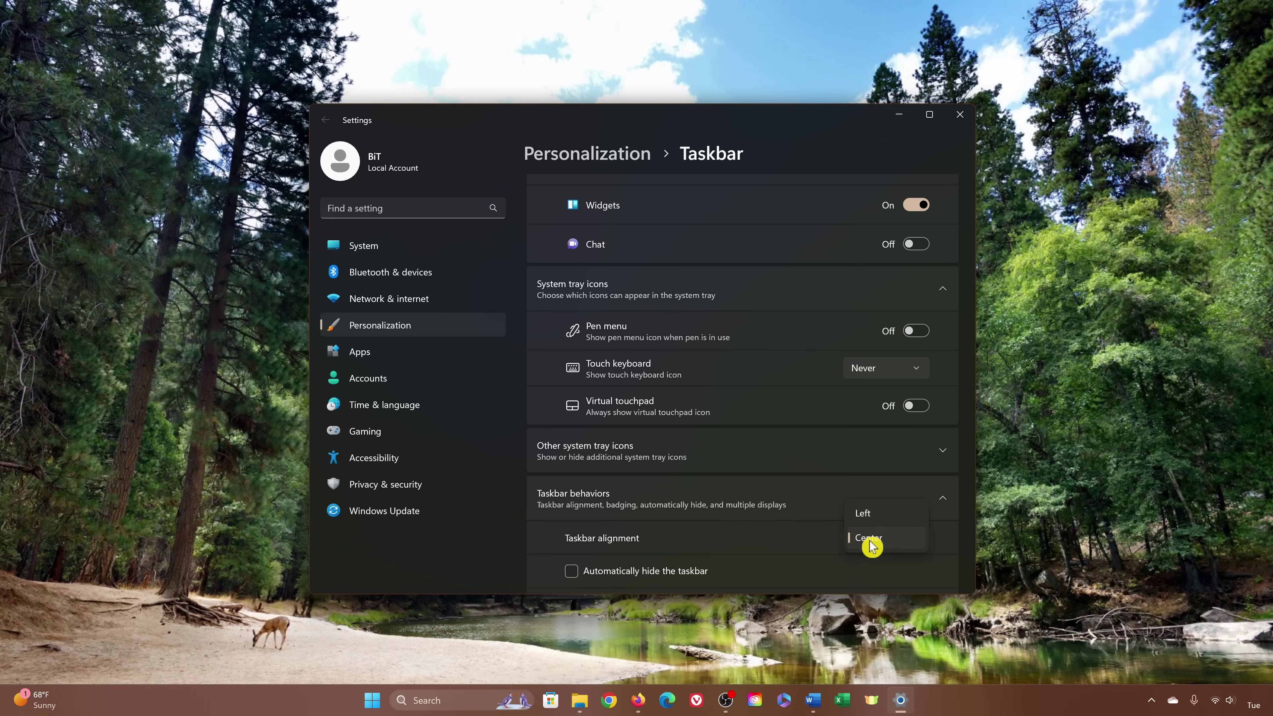
{"action": "left_click", "coordinate": [878, 516]}
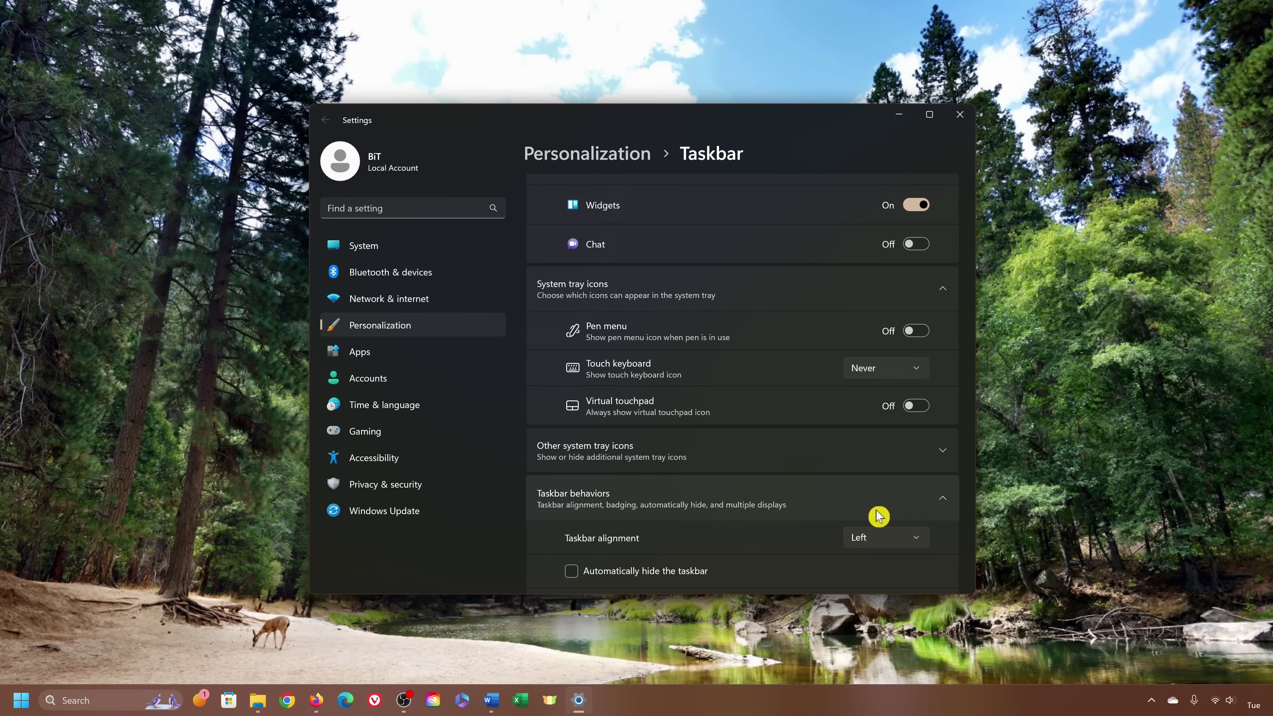
{"action": "left_click", "coordinate": [879, 542]}
{"action": "left_click", "coordinate": [880, 558]}
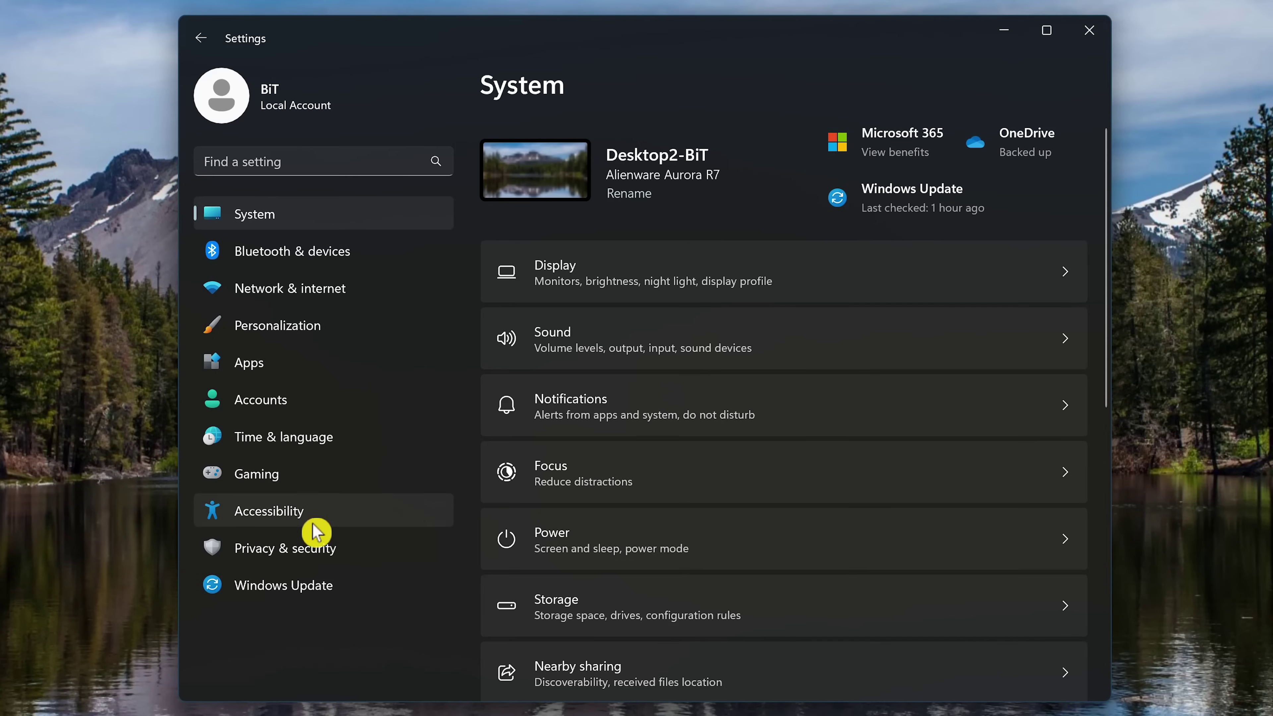
Turn off the General privacy options: advertising ID, website language list, and app launch tracking
{"action": "left_click", "coordinate": [320, 557]}
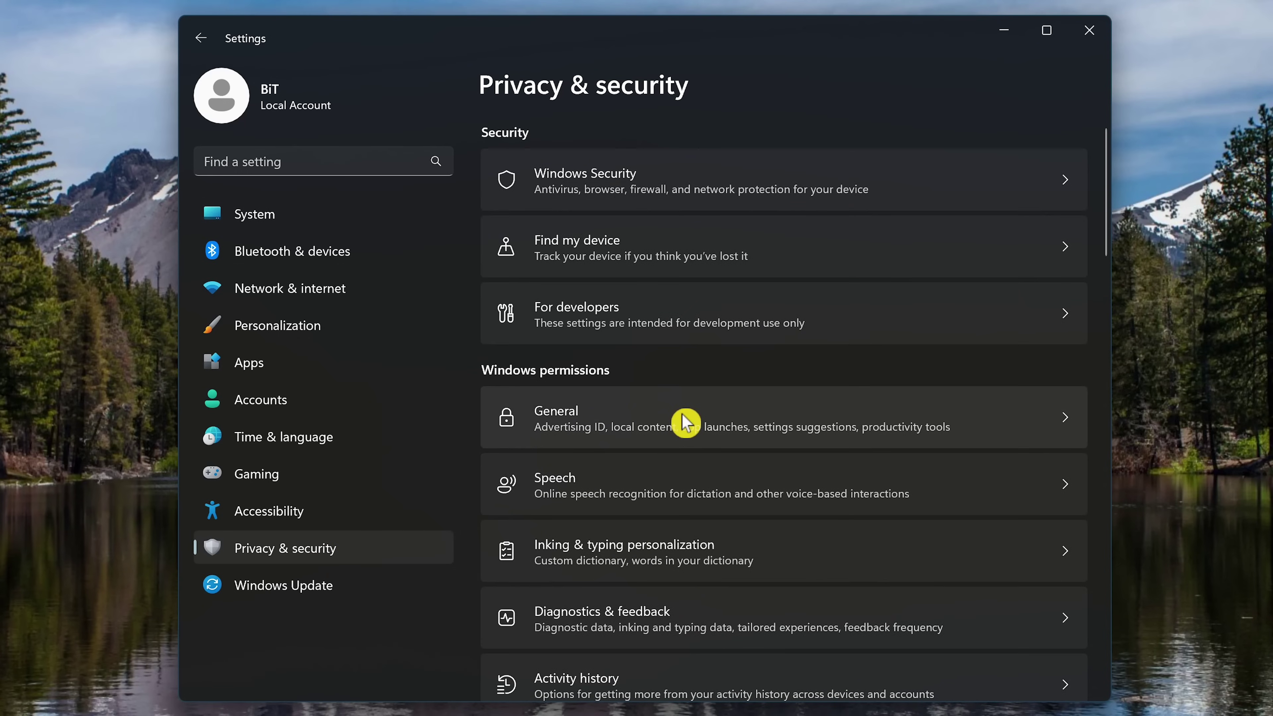
{"action": "left_click", "coordinate": [686, 423]}
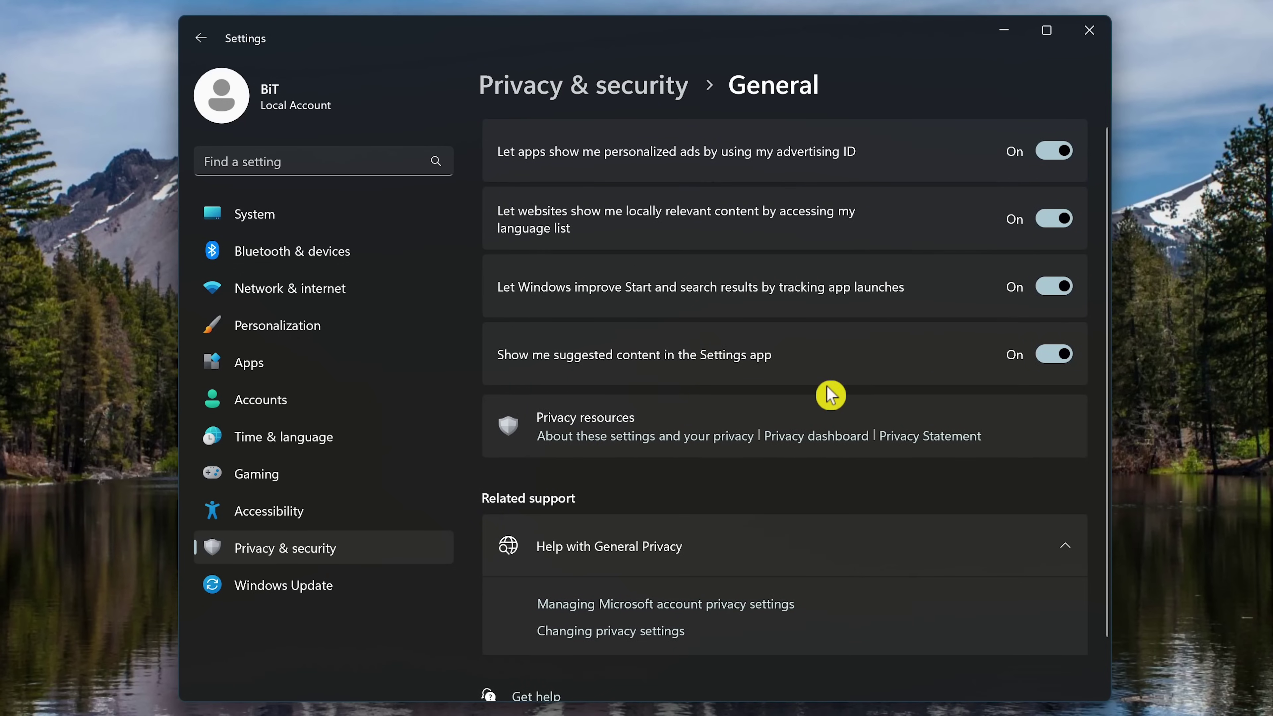
{"action": "left_click", "coordinate": [1057, 163]}
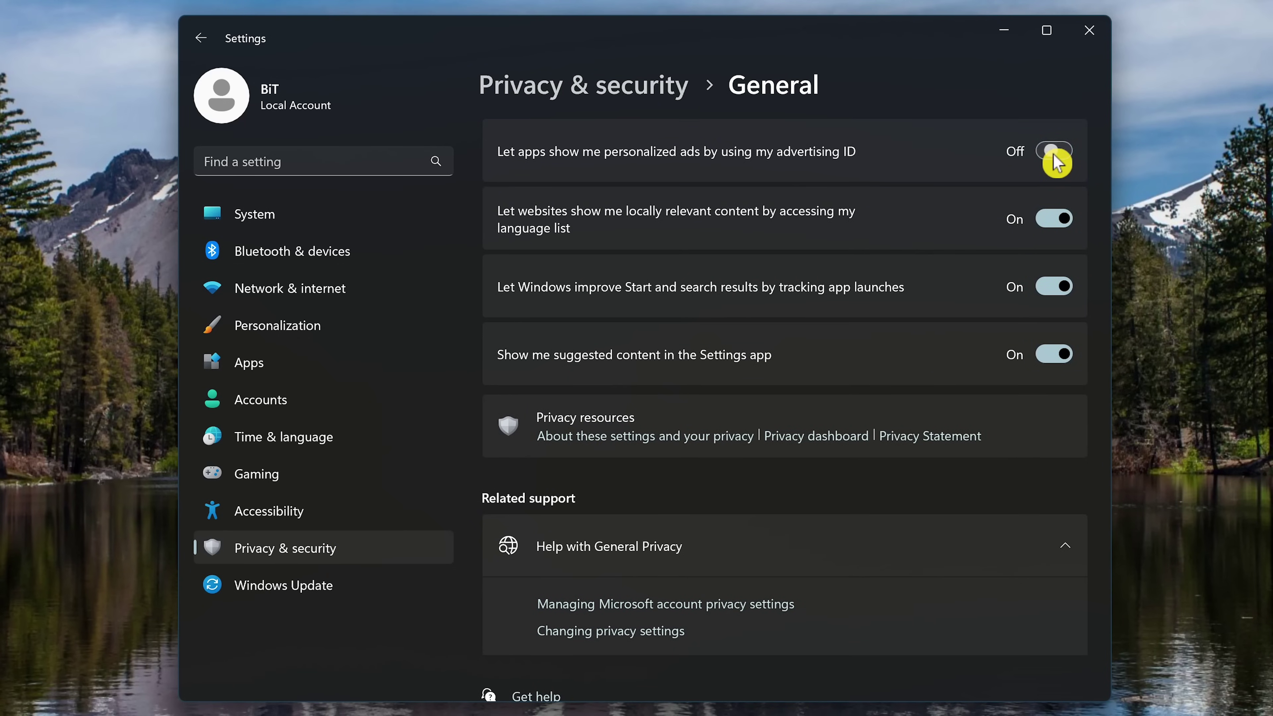
{"action": "left_click", "coordinate": [1064, 220]}
{"action": "left_click", "coordinate": [1063, 290]}
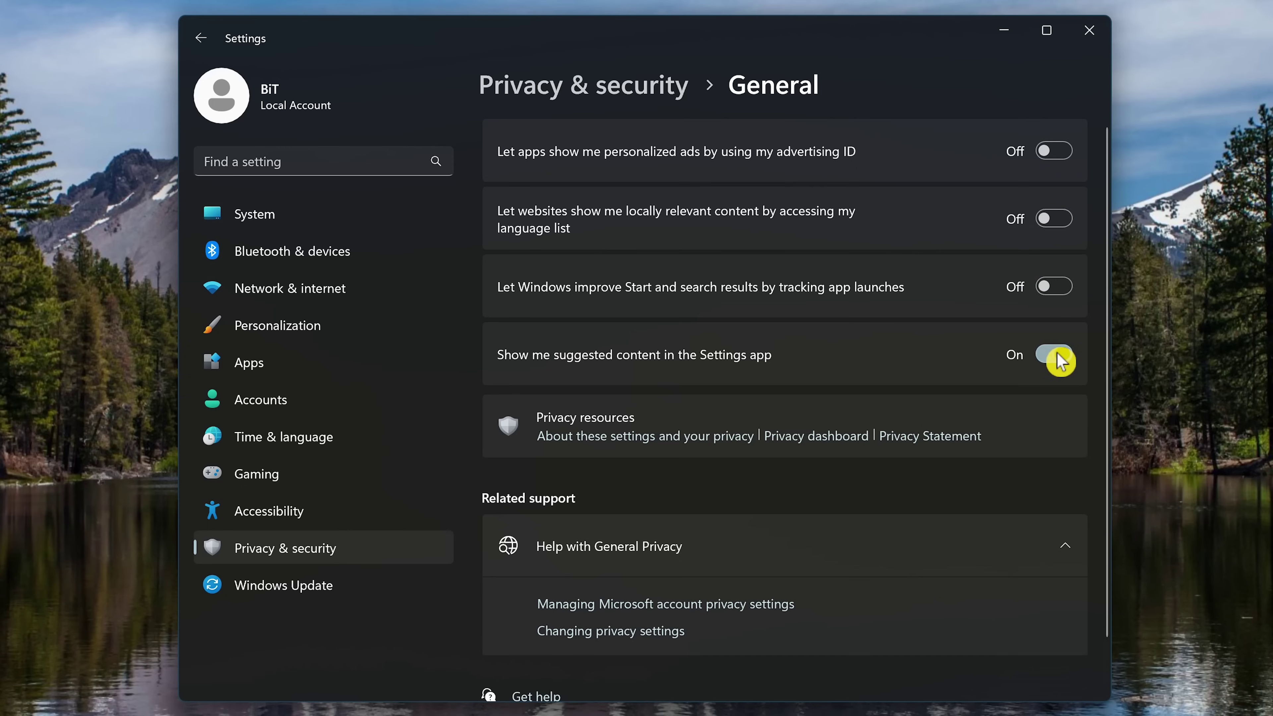
Turn off Let apps access your account info, then return to the System page
{"action": "left_click", "coordinate": [583, 96]}
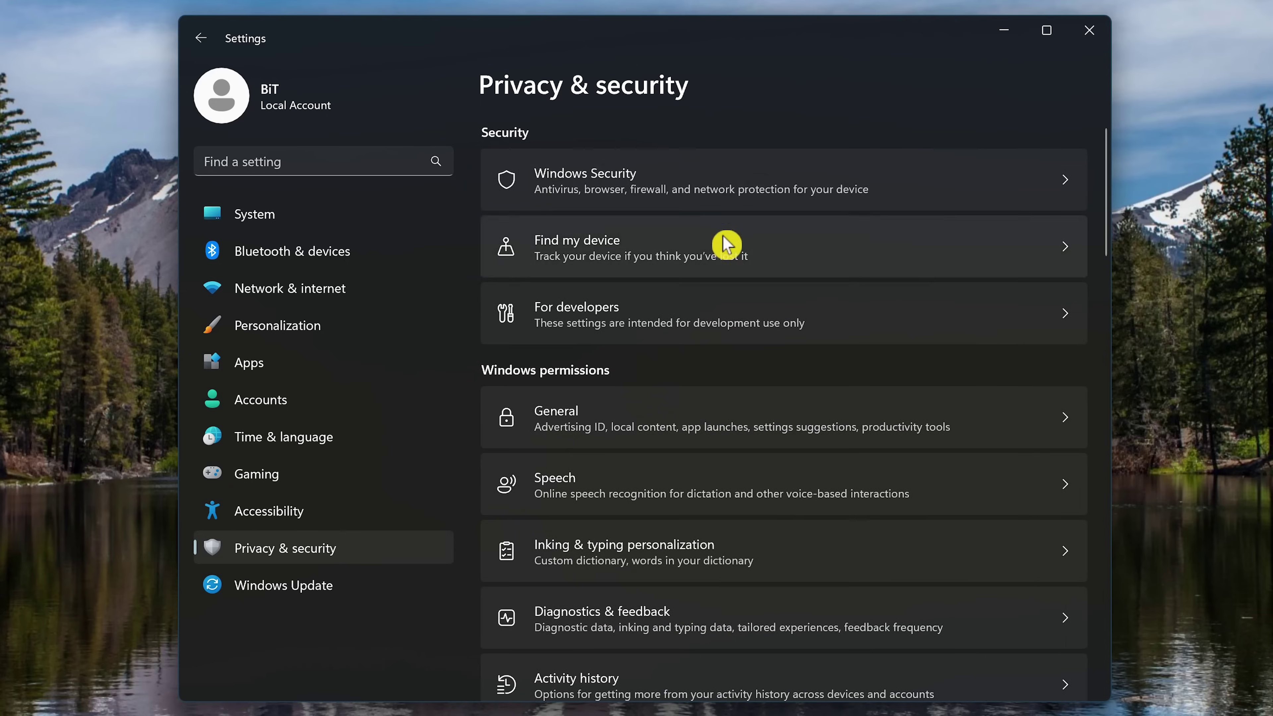
{"action": "scroll", "coordinate": [731, 249], "scroll_direction": "down", "scroll_amount": 10}
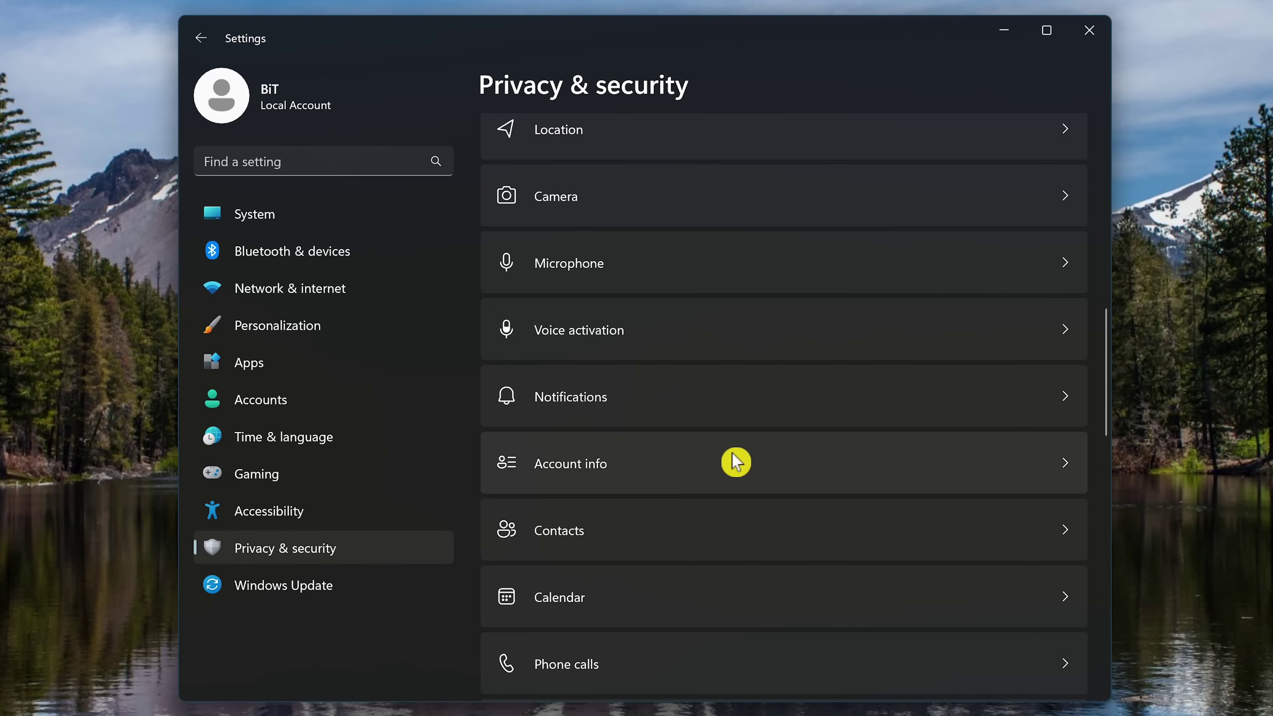
{"action": "left_click", "coordinate": [738, 464]}
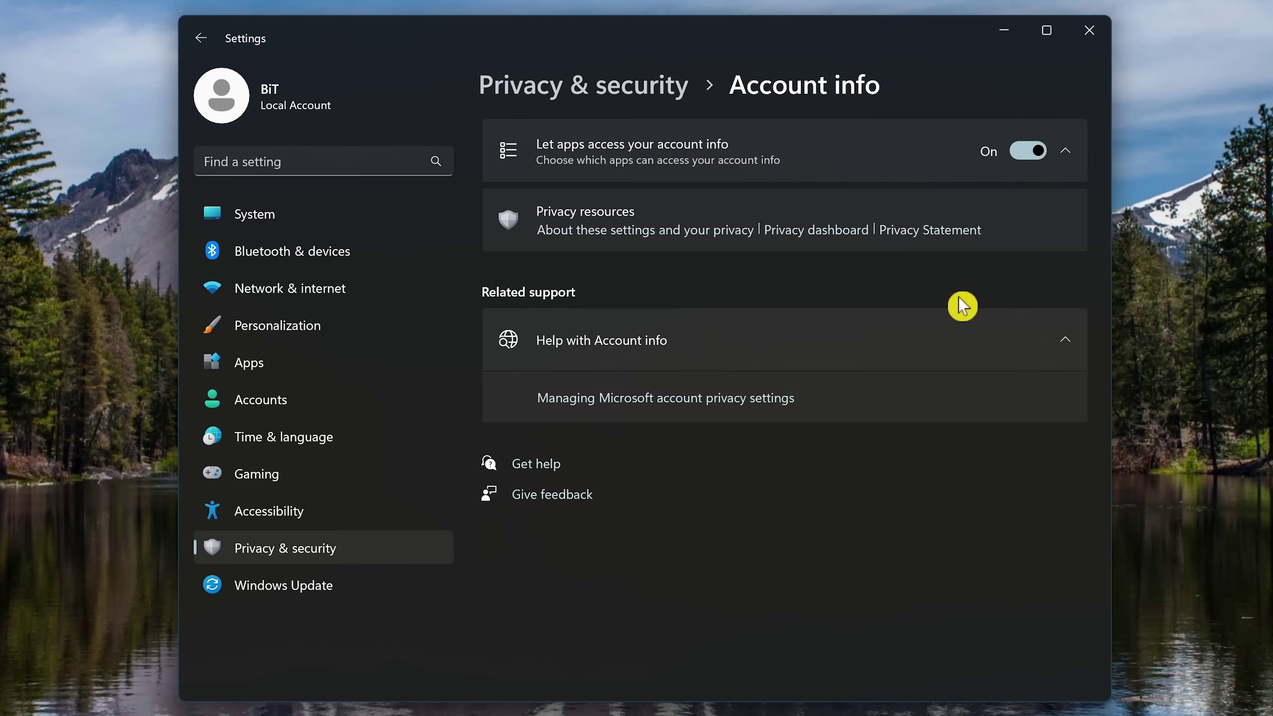
{"action": "left_click", "coordinate": [1028, 151]}
{"action": "left_click", "coordinate": [319, 216]}
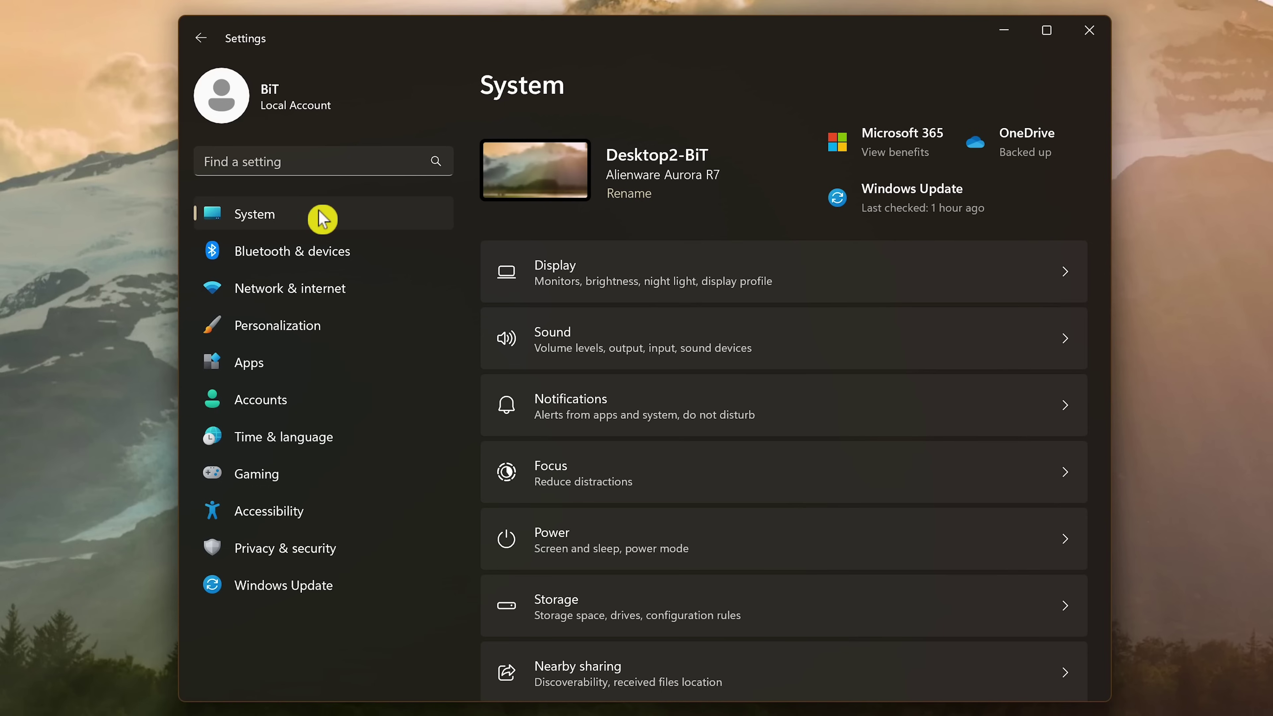
Uninstall Clipchamp from Apps > Installed apps and confirm the removal
{"action": "left_click", "coordinate": [299, 373]}
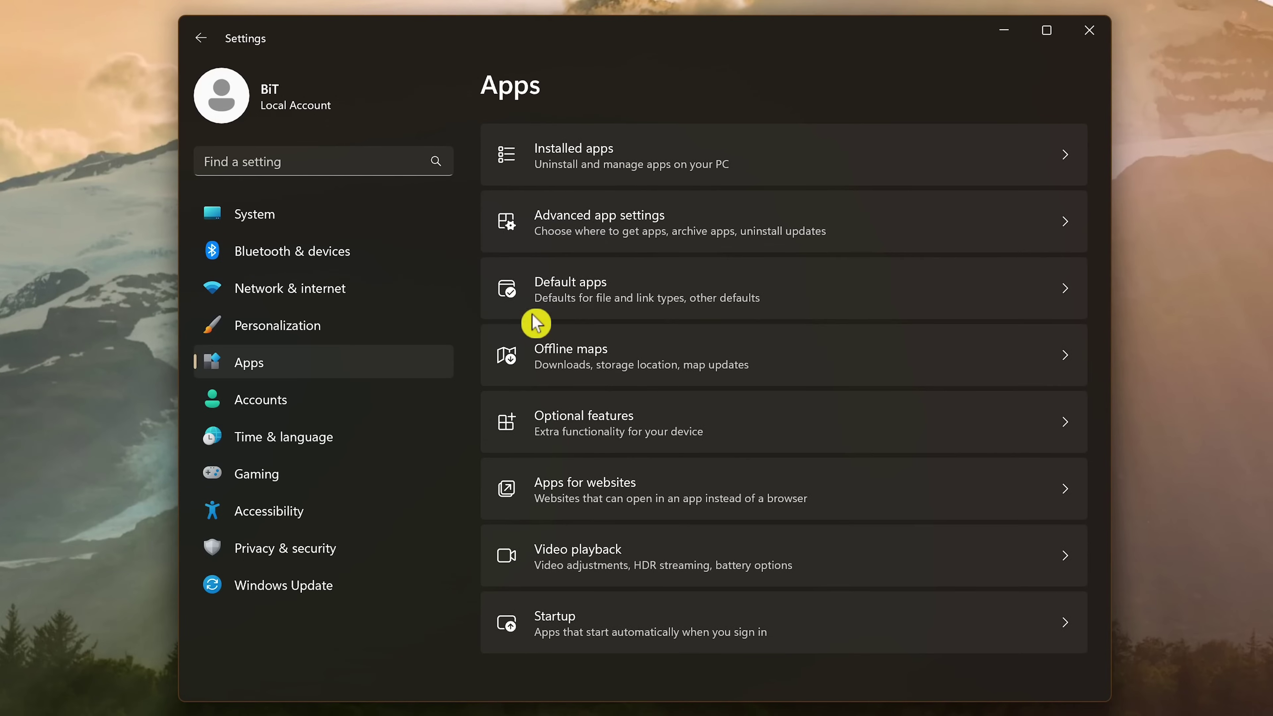
{"action": "left_click", "coordinate": [776, 161]}
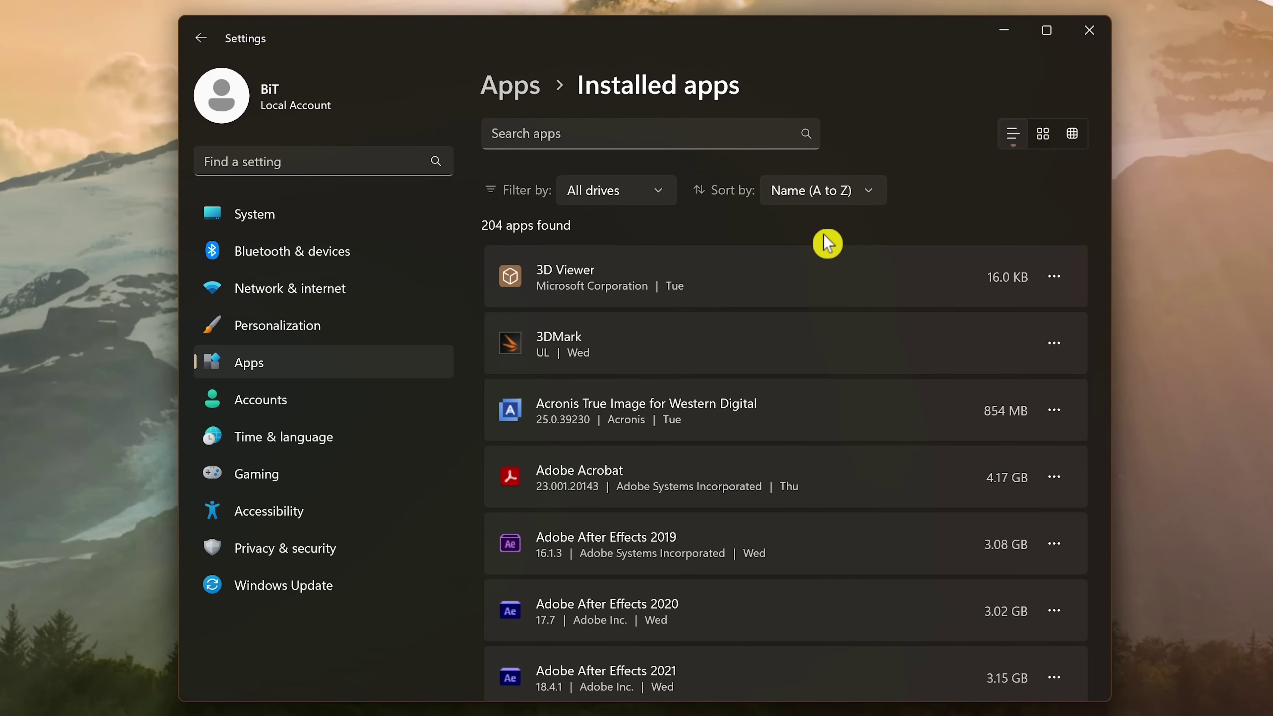
{"action": "scroll", "coordinate": [827, 244], "scroll_direction": "down", "scroll_amount": 20}
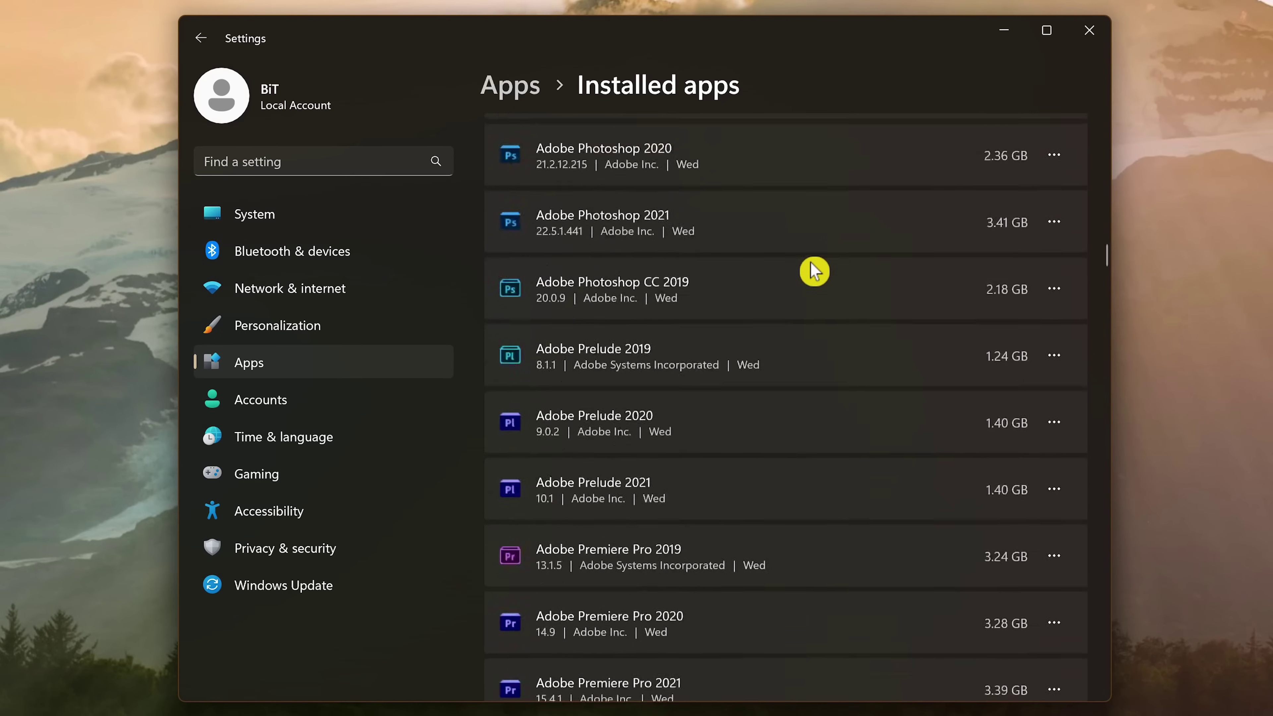
{"action": "scroll", "coordinate": [812, 273], "scroll_direction": "down", "scroll_amount": 20}
{"action": "scroll", "coordinate": [813, 276], "scroll_direction": "up", "scroll_amount": 9}
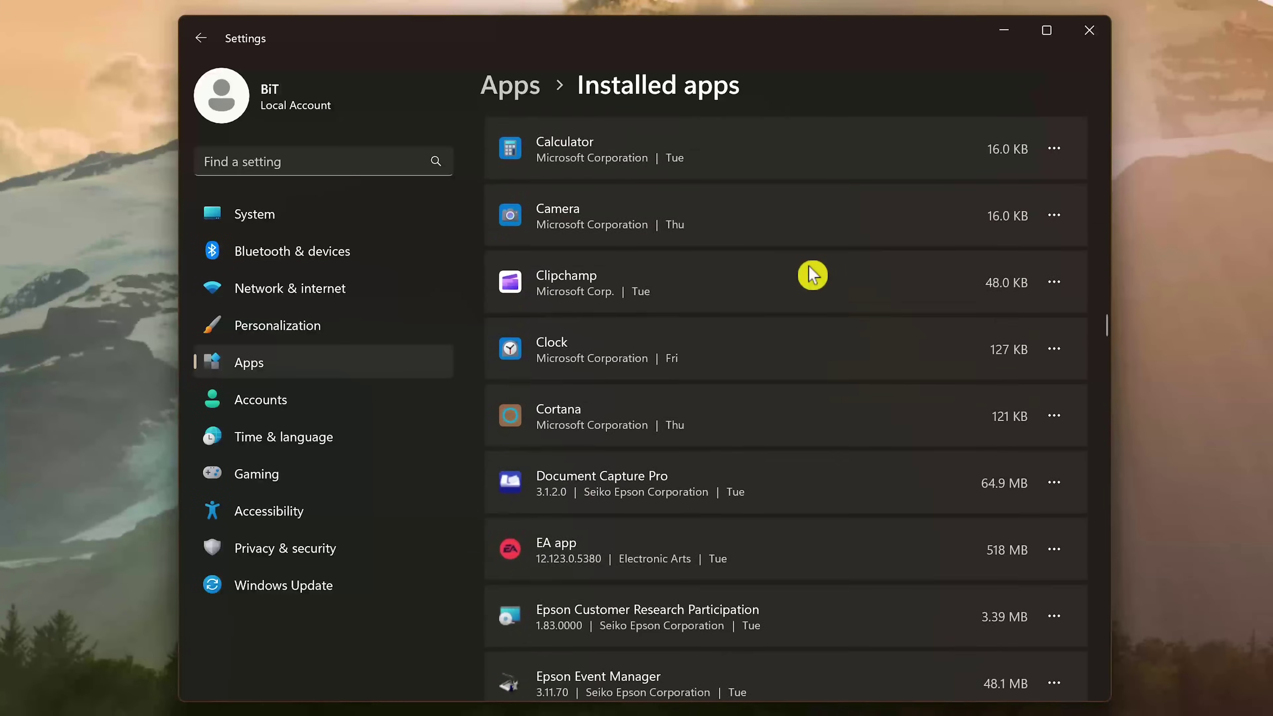
{"action": "left_click", "coordinate": [1054, 282]}
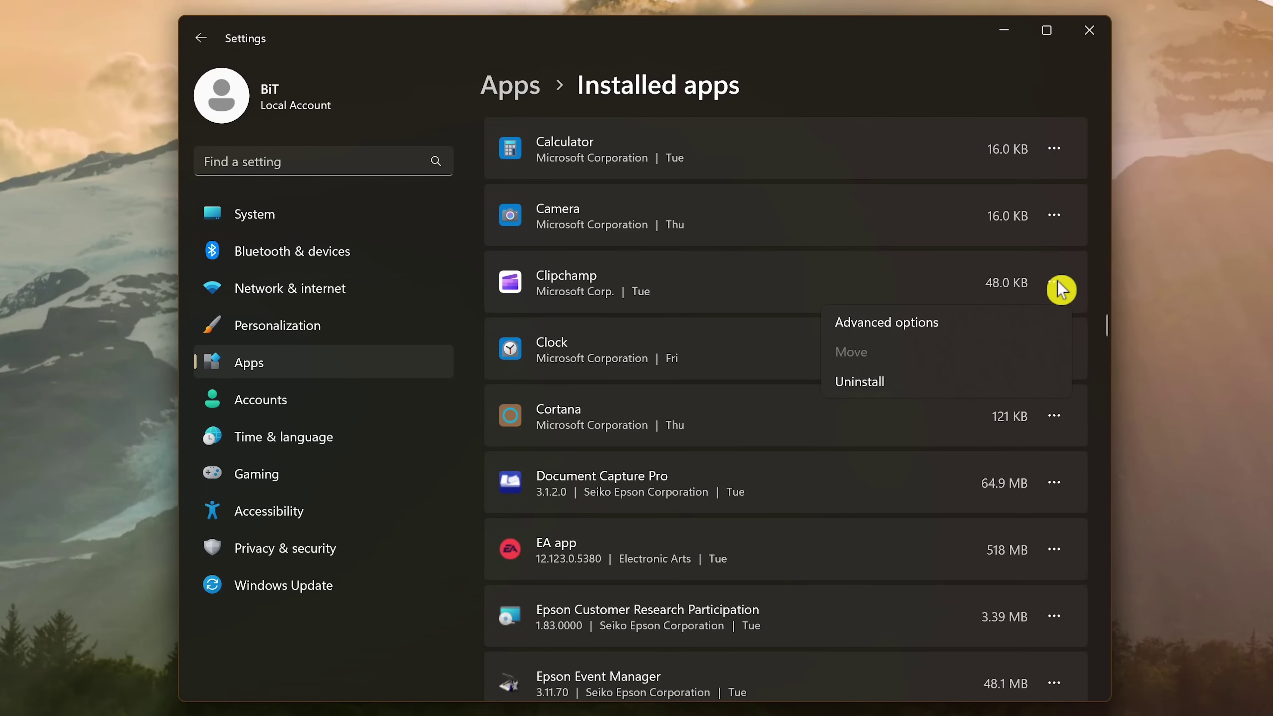
{"action": "left_click", "coordinate": [918, 387]}
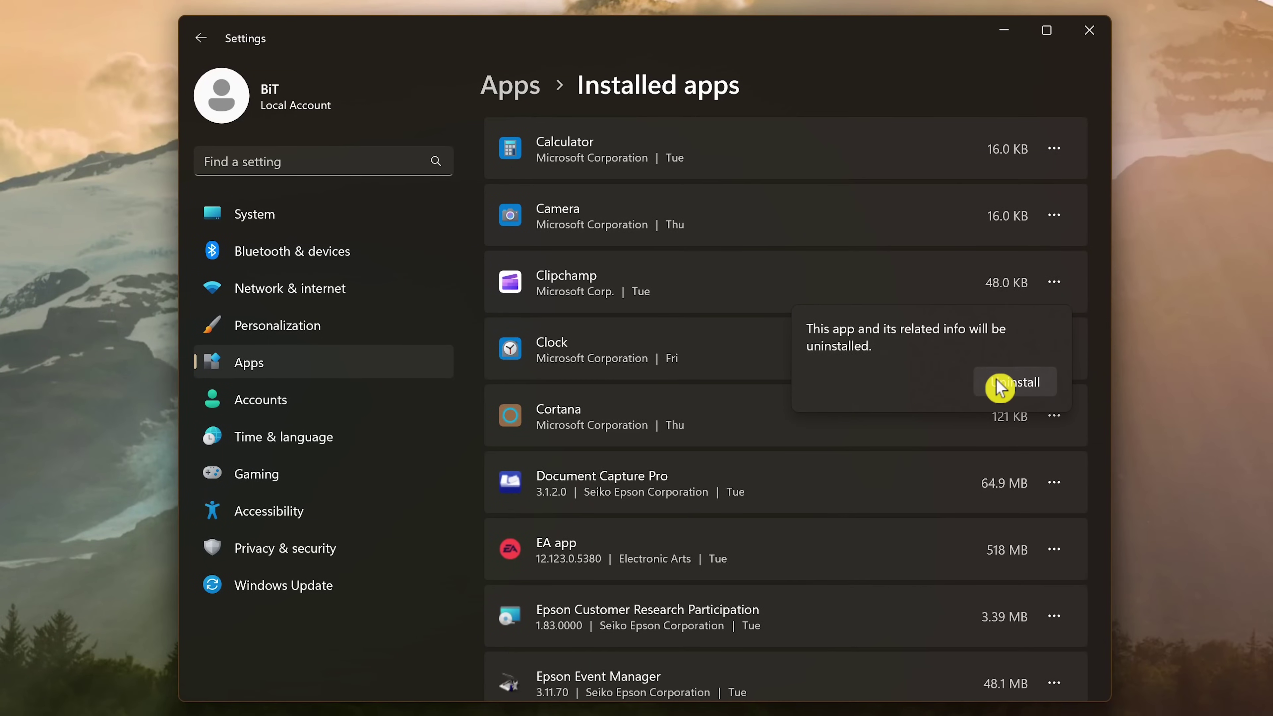
{"action": "left_click", "coordinate": [999, 384]}
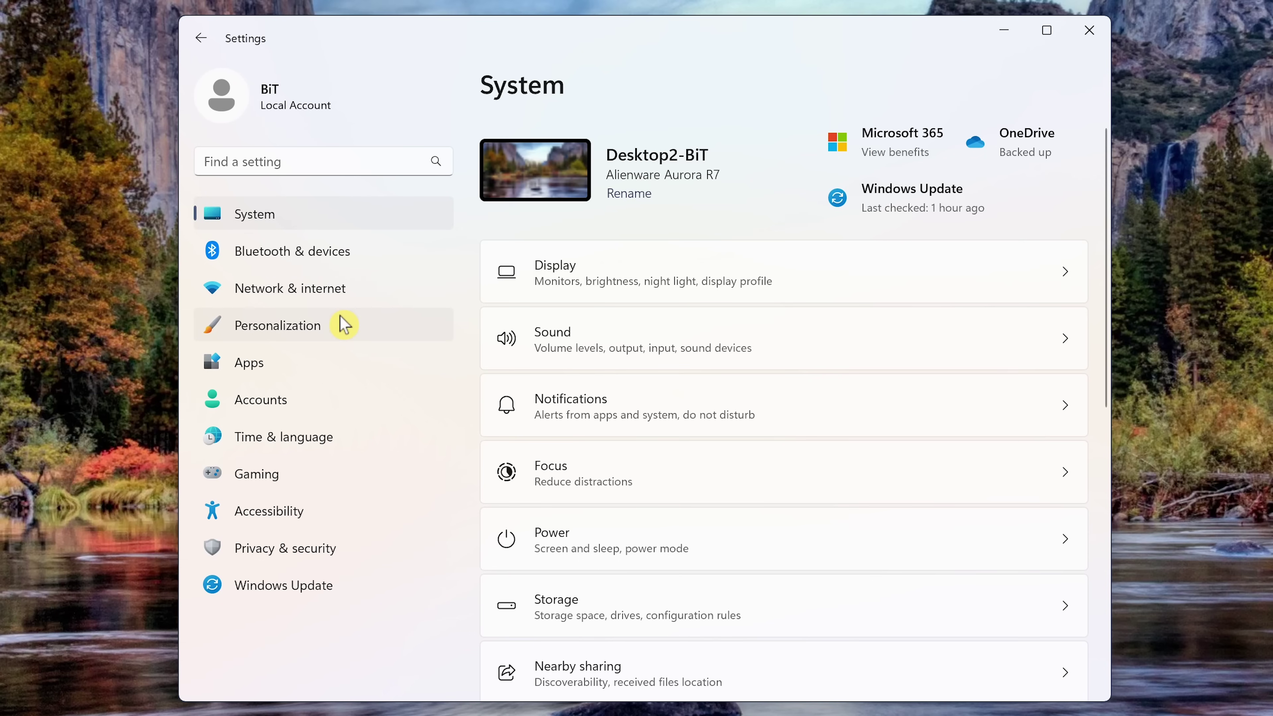
Set the colour mode to Dark in Personalization > Colors, then return to Personalization
{"action": "left_click", "coordinate": [344, 325]}
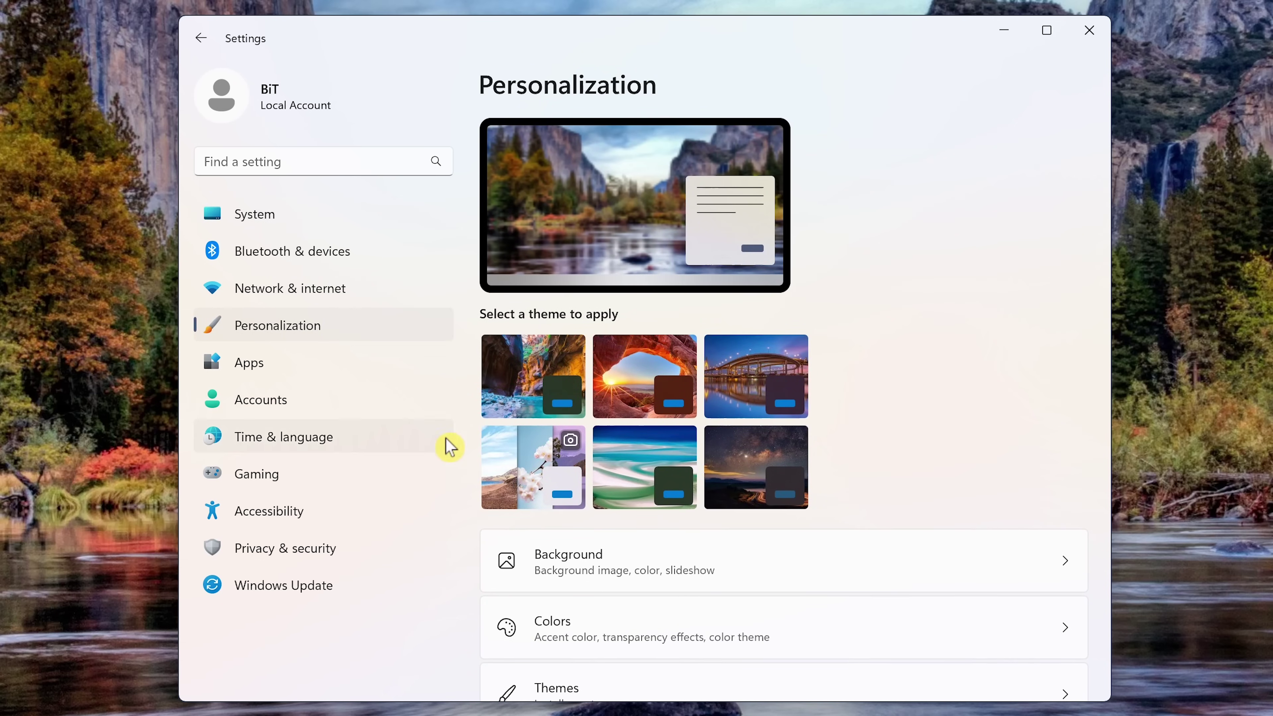
{"action": "left_click", "coordinate": [667, 624]}
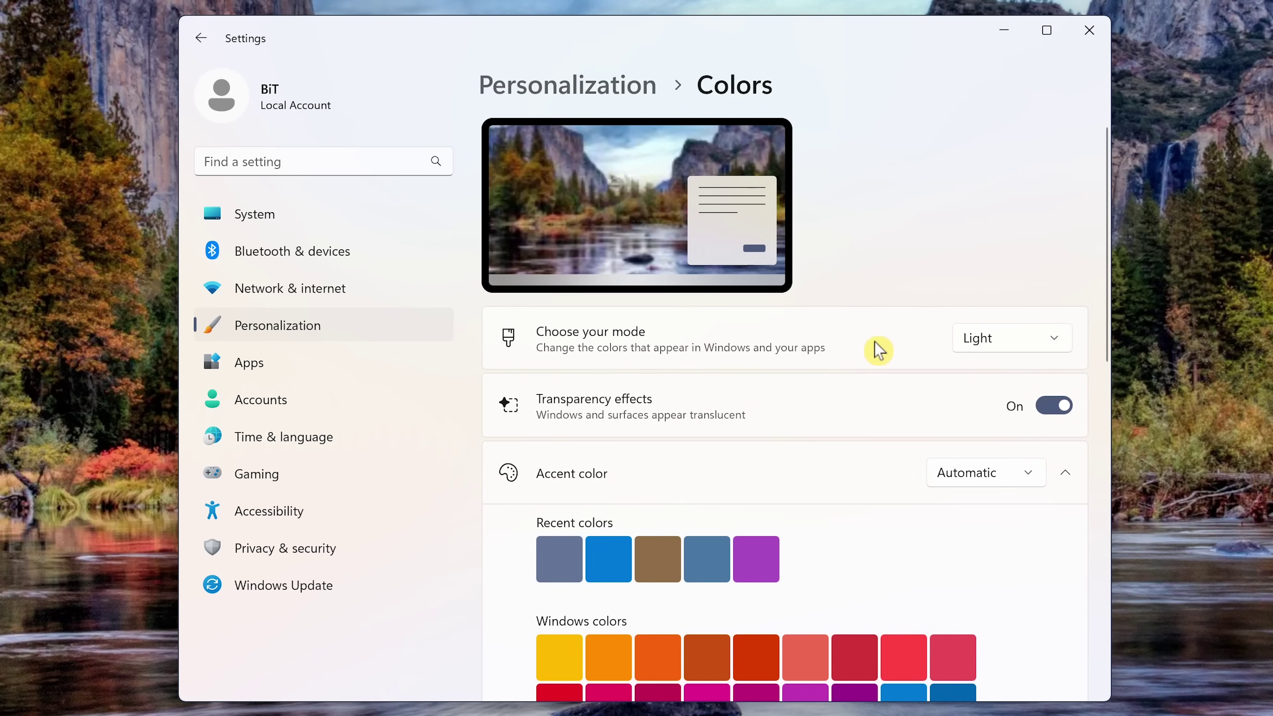
{"action": "left_click", "coordinate": [983, 338]}
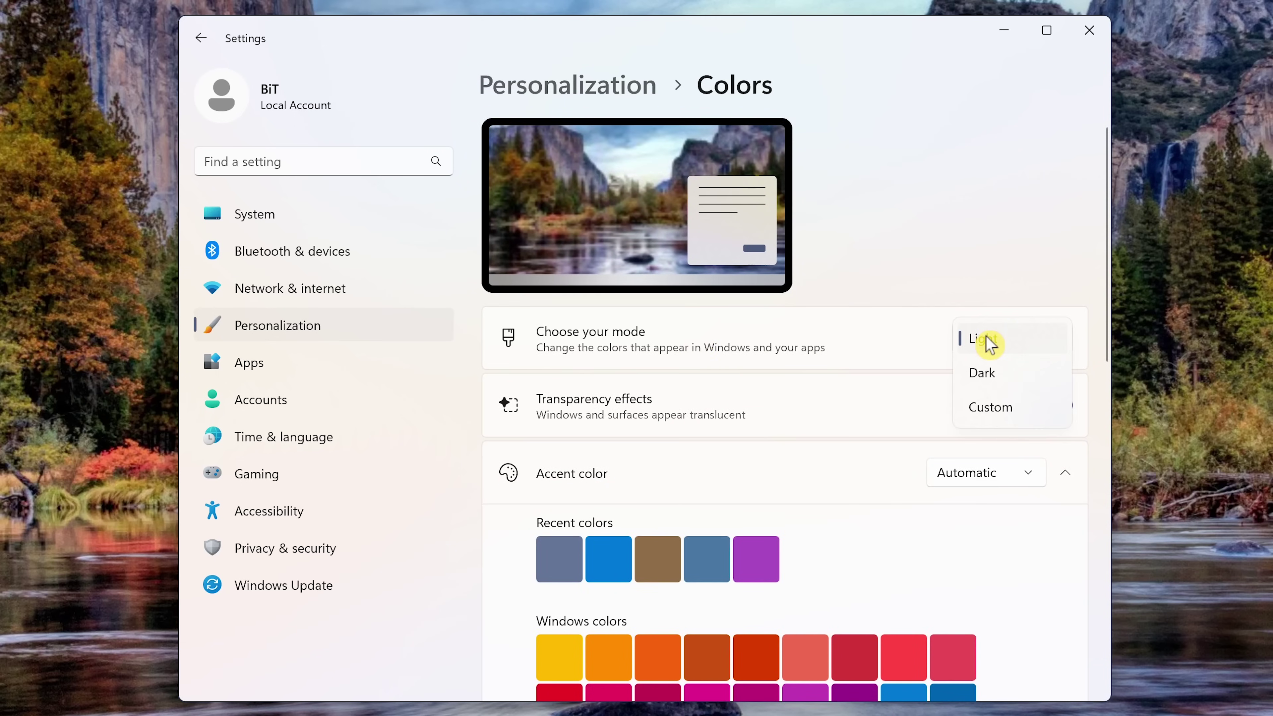
{"action": "left_click", "coordinate": [983, 374]}
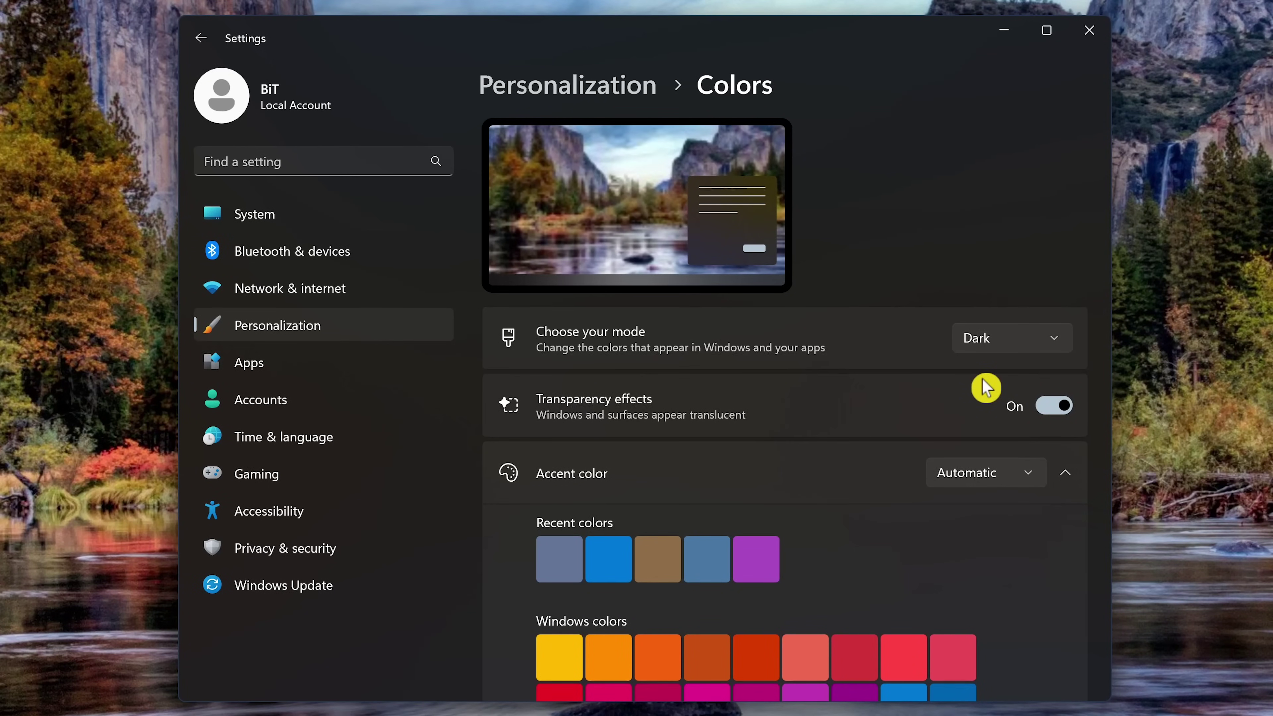
{"action": "left_click", "coordinate": [602, 89]}
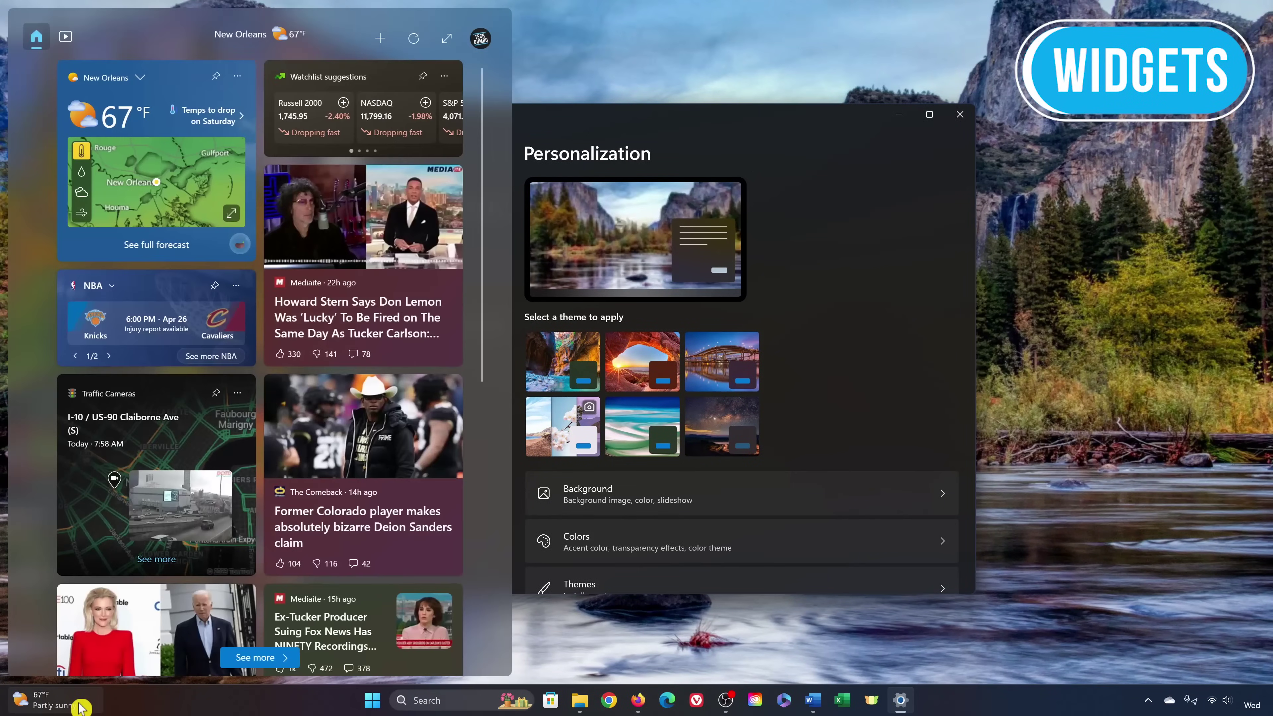
Close the Widgets board and open Personalization's Taskbar page showing the Taskbar items toggles
{"action": "mouse_move", "coordinate": [78, 707]}
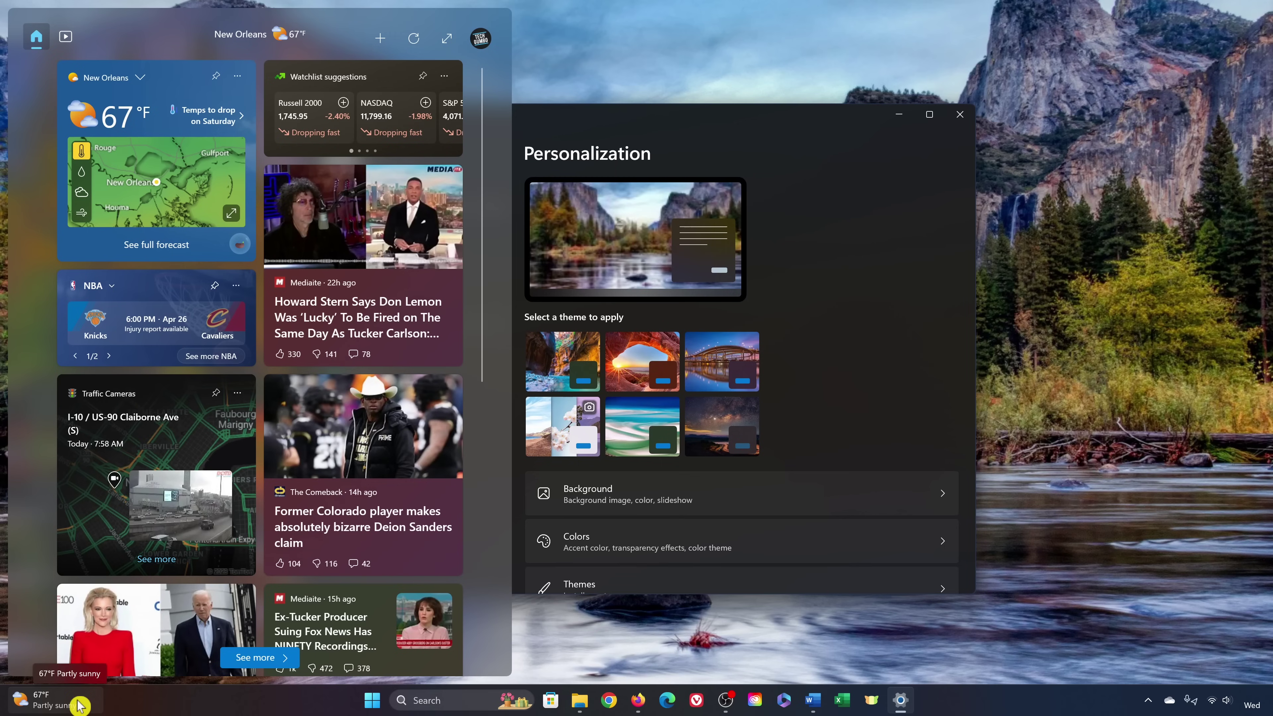
{"action": "left_click", "coordinate": [79, 697]}
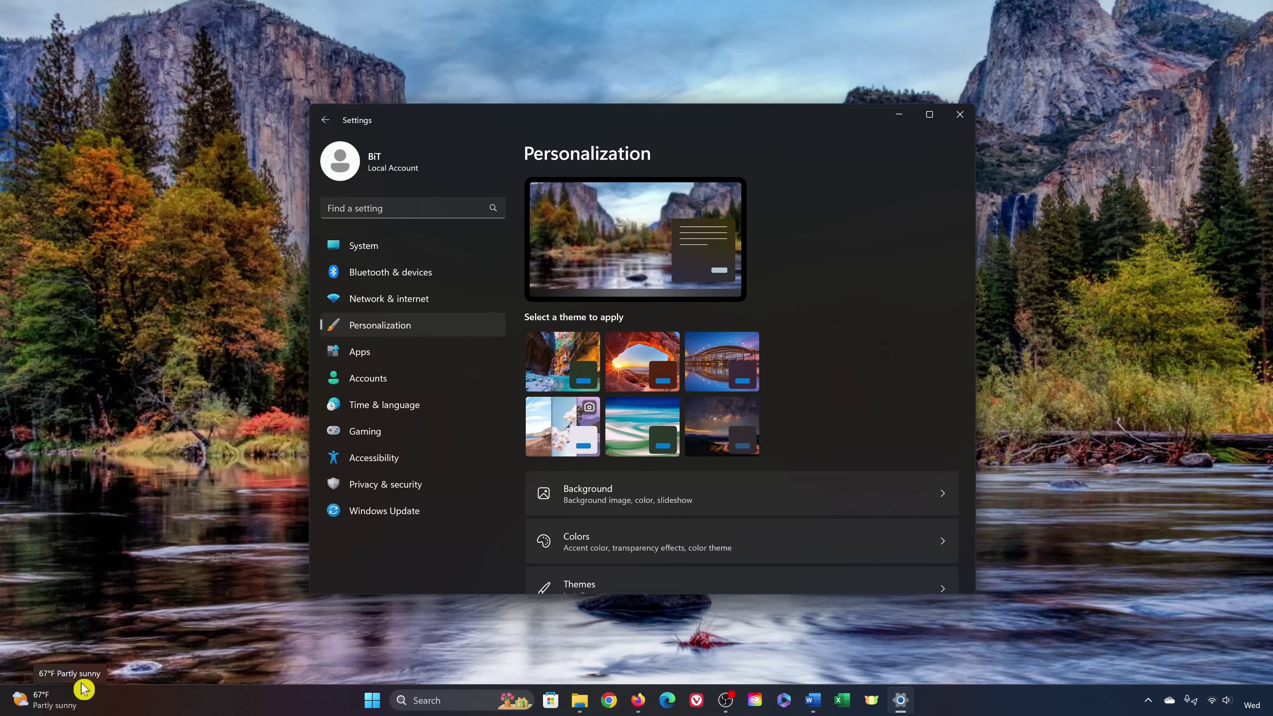
{"action": "scroll", "coordinate": [848, 316], "scroll_direction": "down", "scroll_amount": 6}
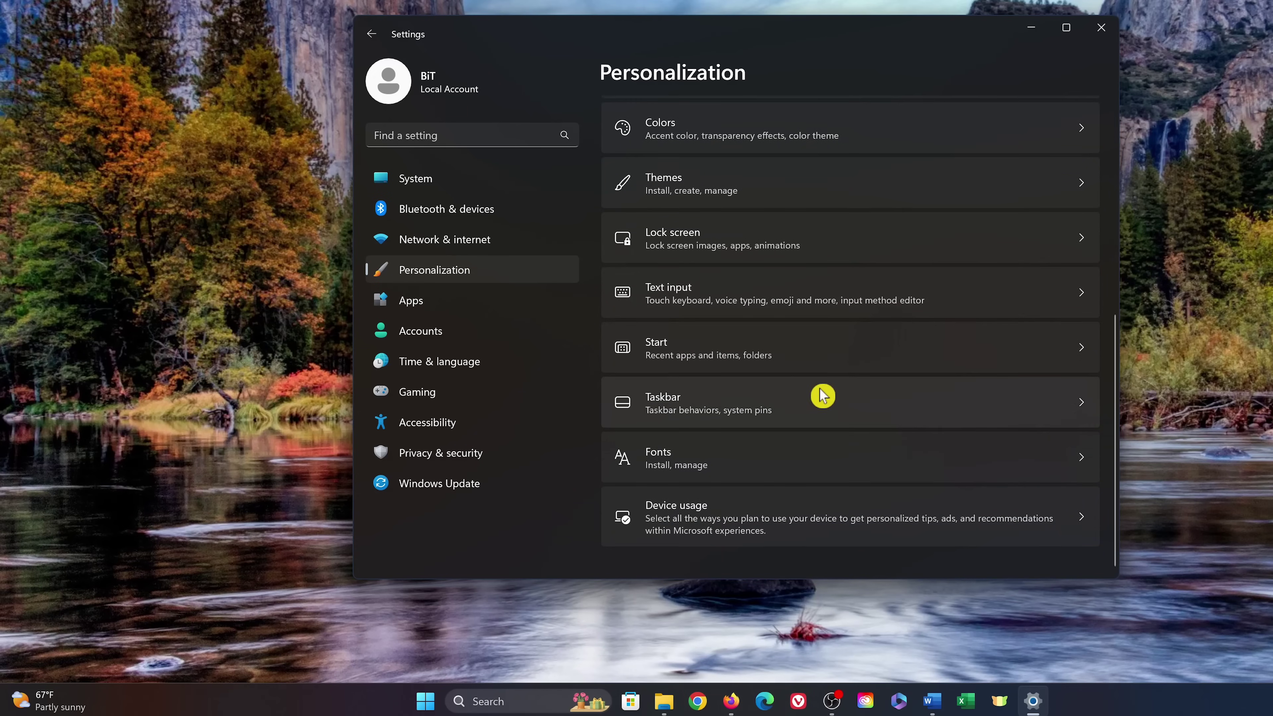
{"action": "left_click", "coordinate": [822, 410]}
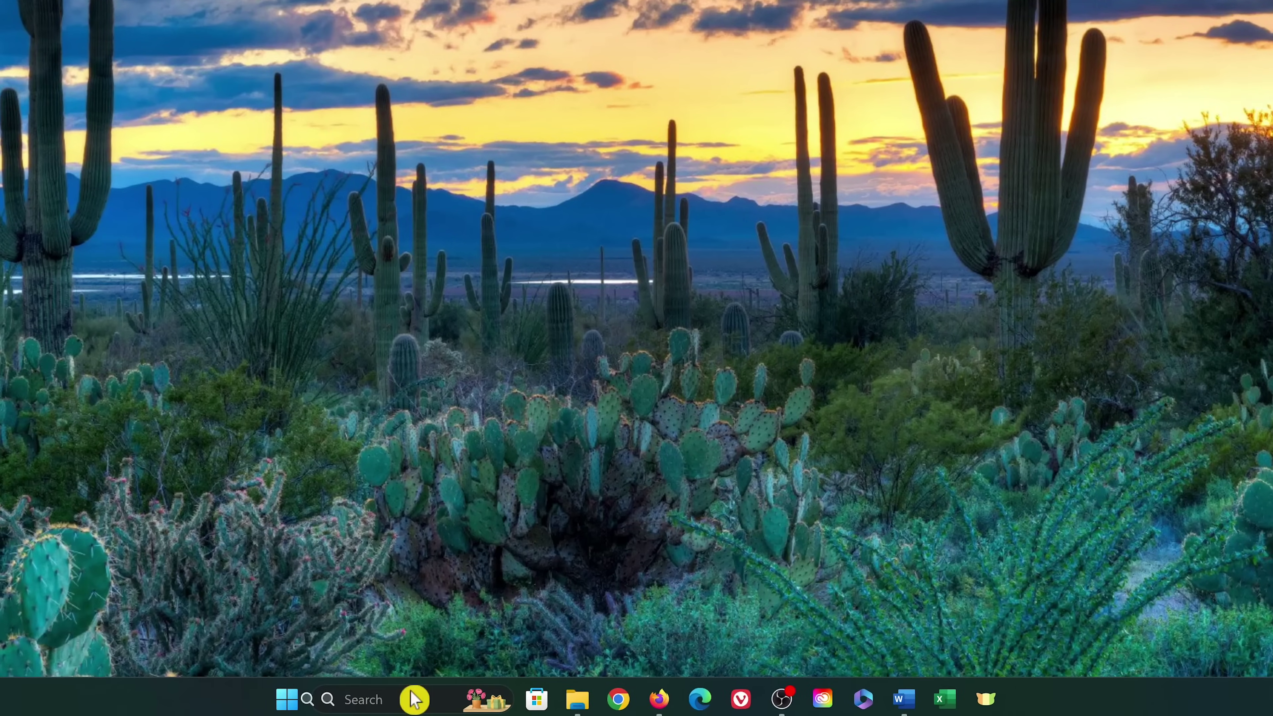
Search Windows for 'power' and open Control Panel's Choose a power plan page
{"action": "left_click", "coordinate": [478, 700]}
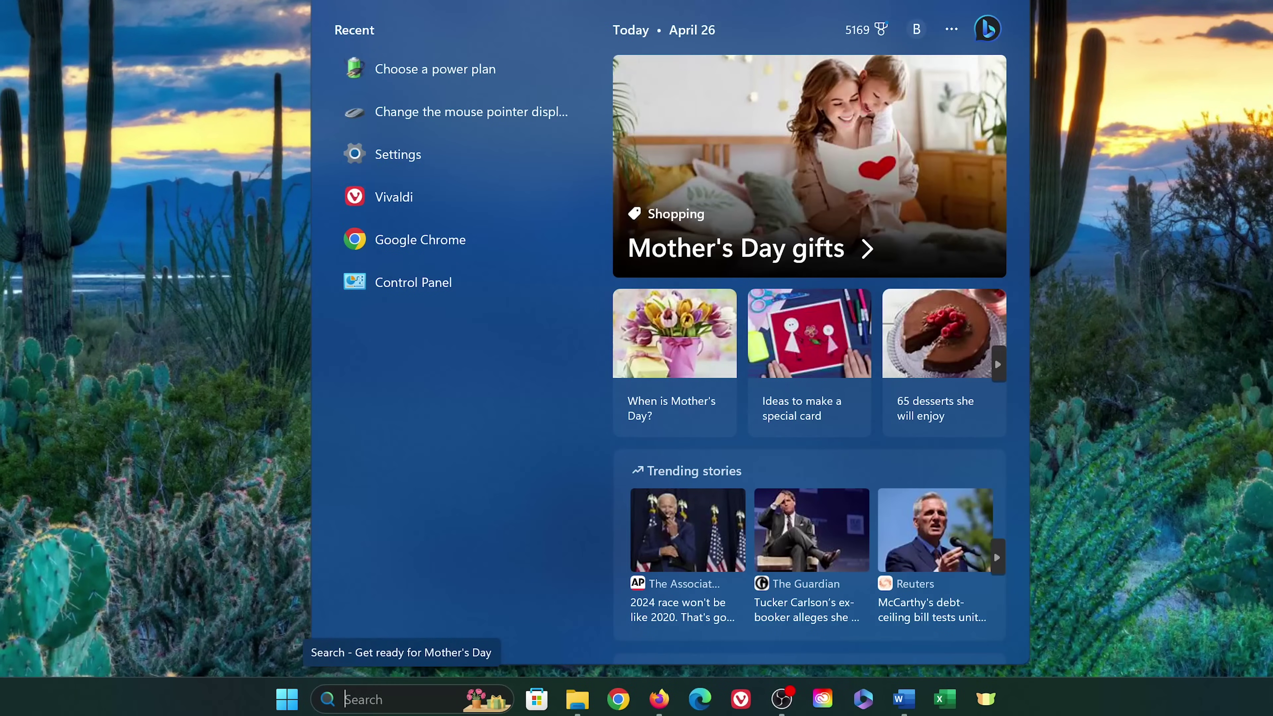
{"action": "type", "text": "power"}
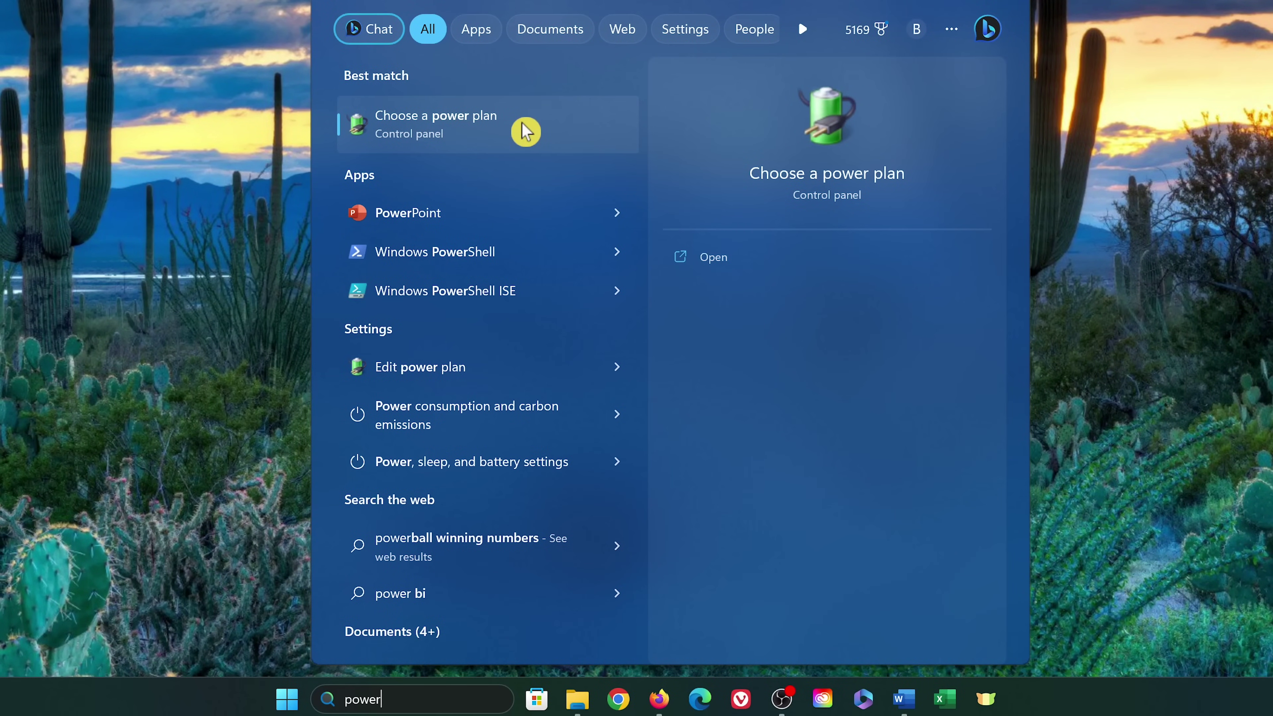
{"action": "left_click", "coordinate": [525, 131]}
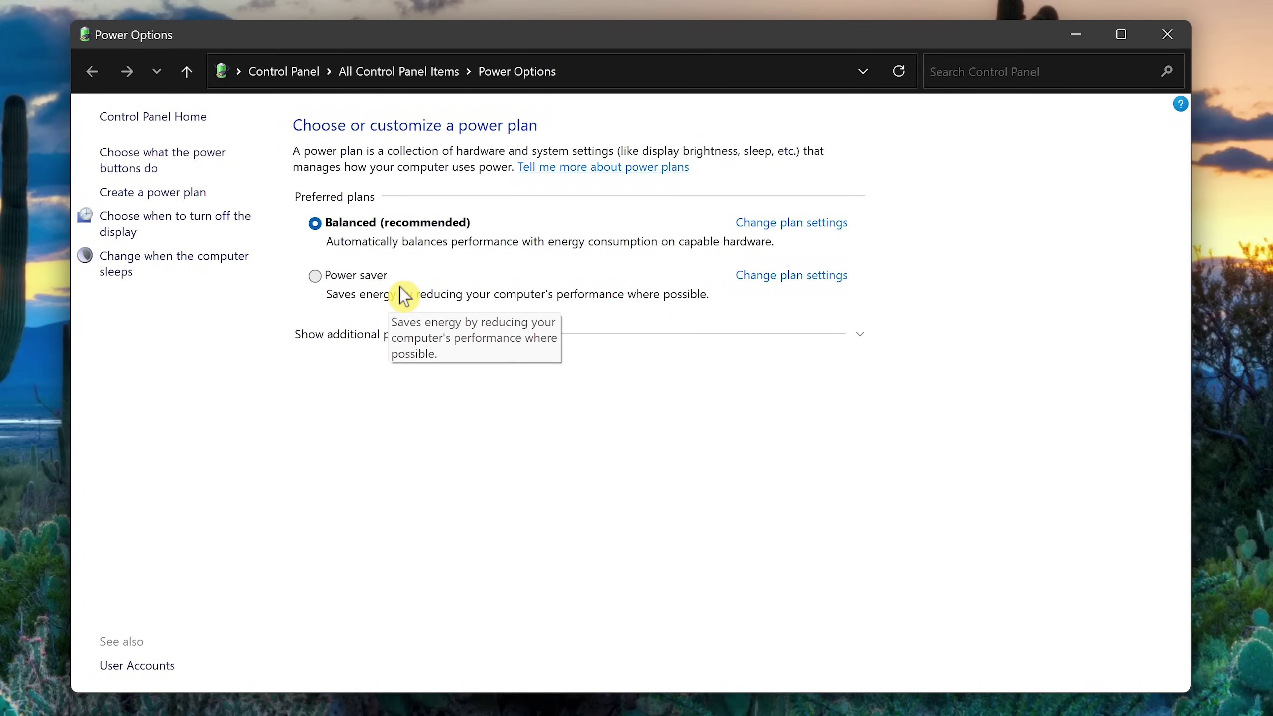
Show additional plans and select High performance as the active power plan
{"action": "left_click", "coordinate": [381, 342]}
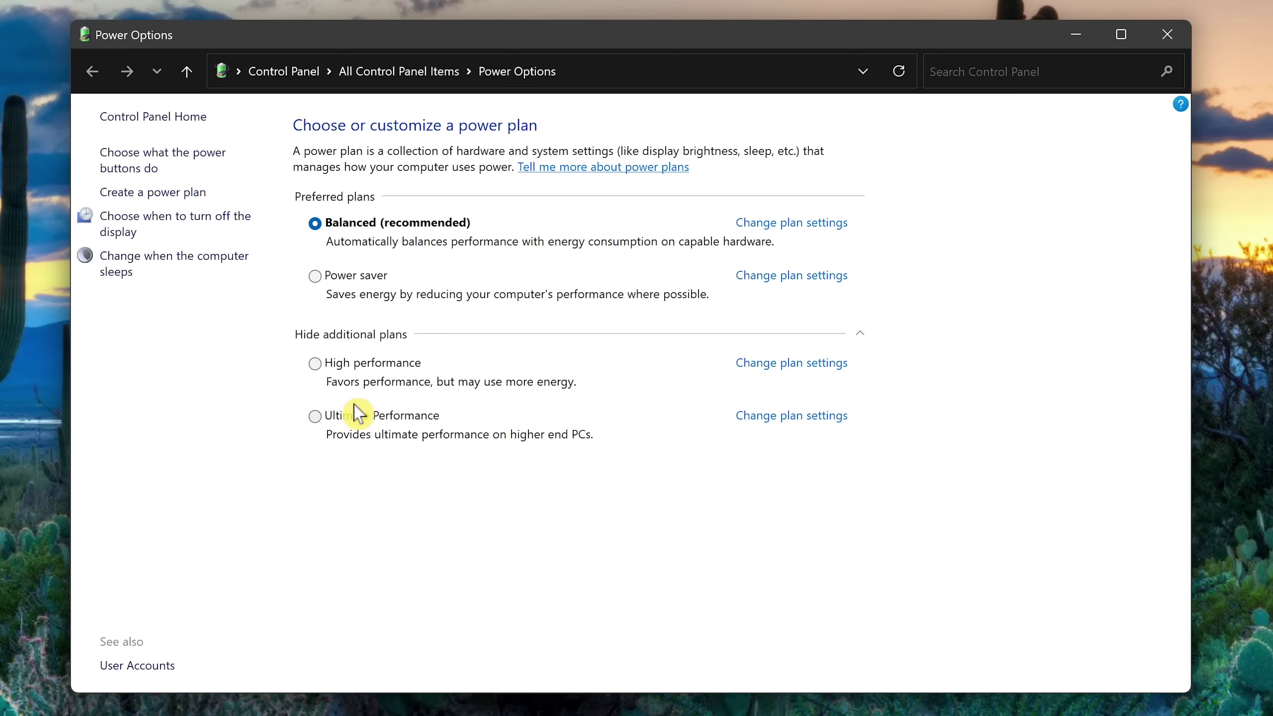
{"action": "left_click", "coordinate": [323, 366]}
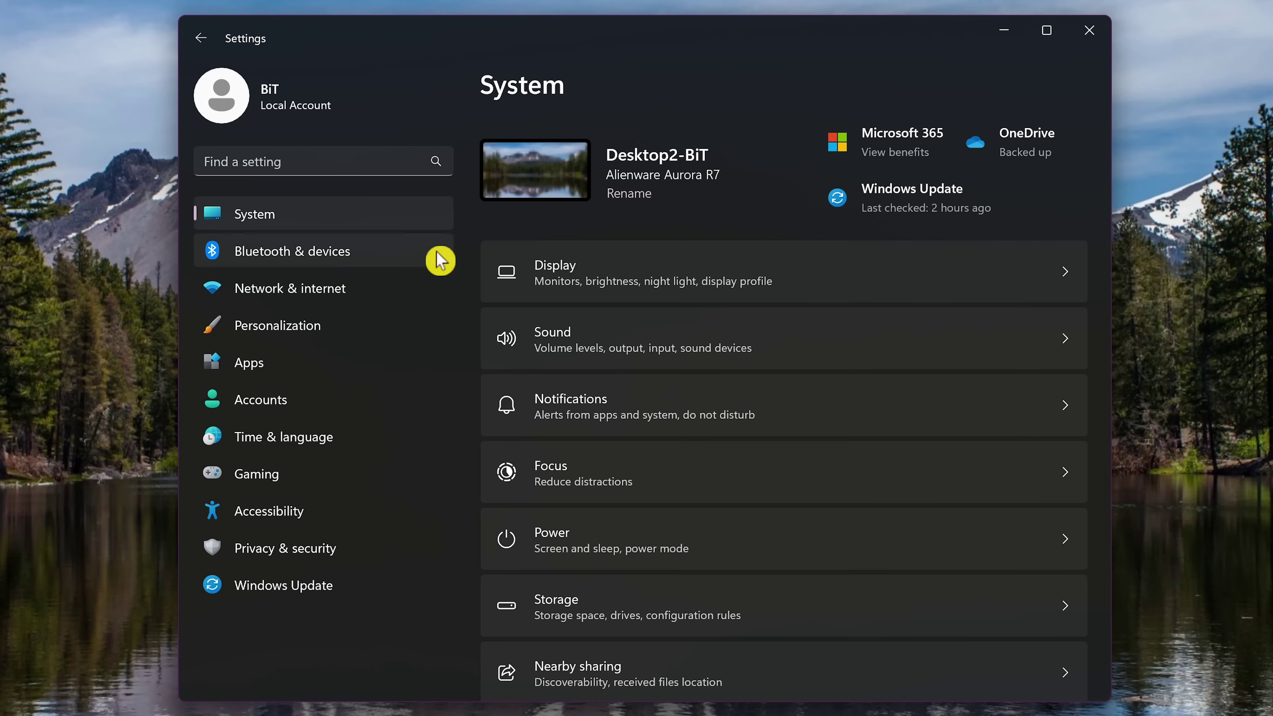
Under System > Notifications, switch off Feedback Hub and Alienware Mobile Connect 3.3 notifications
{"action": "left_click", "coordinate": [652, 403]}
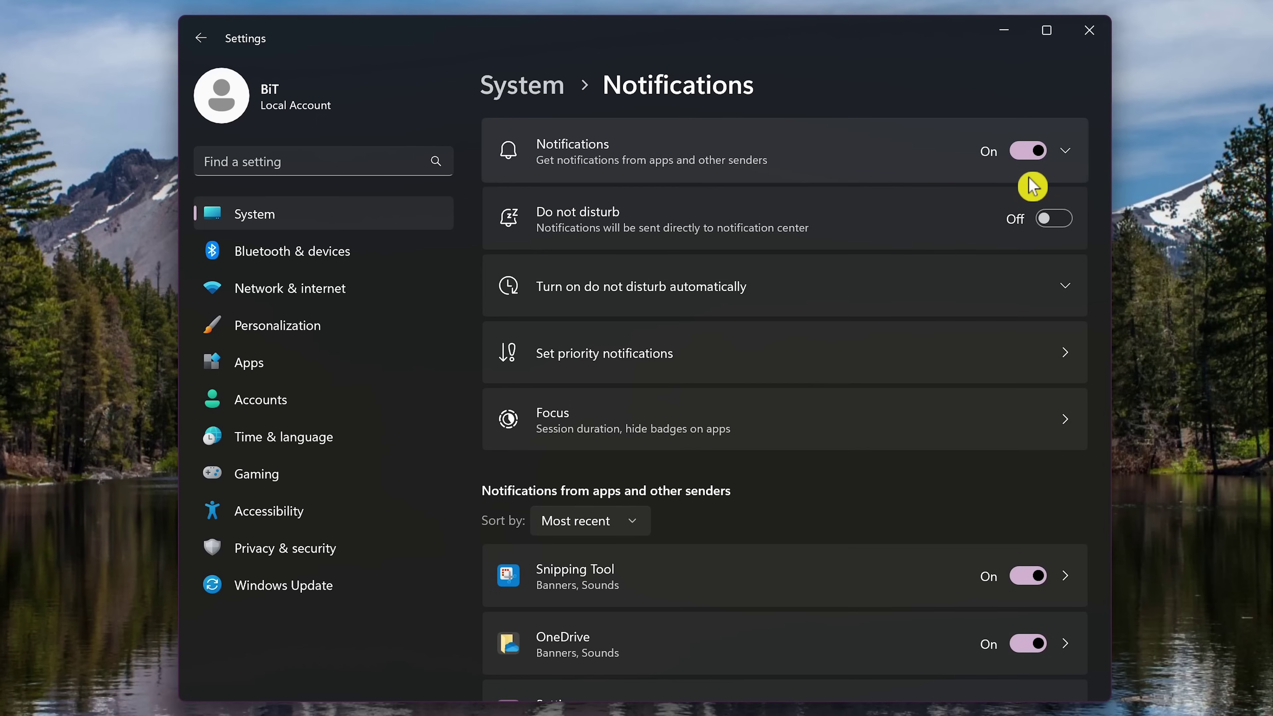
{"action": "scroll", "coordinate": [1033, 187], "scroll_direction": "down", "scroll_amount": 10}
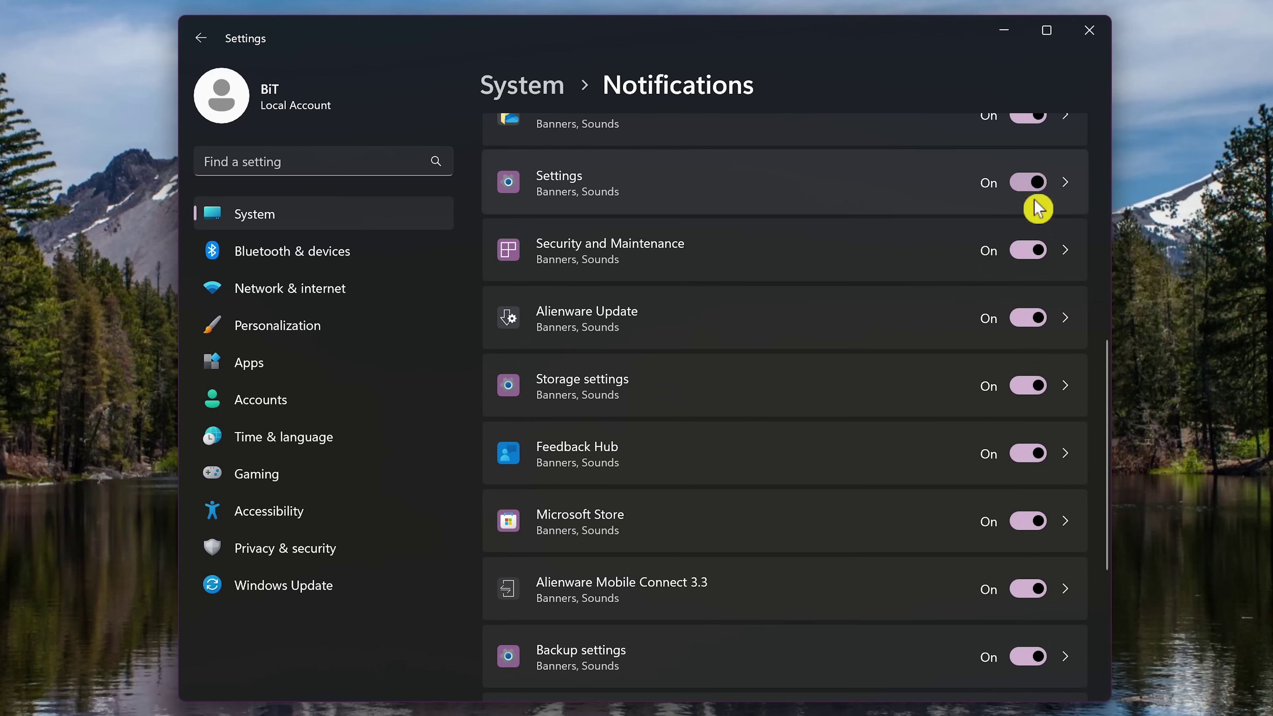
{"action": "left_click", "coordinate": [1041, 453]}
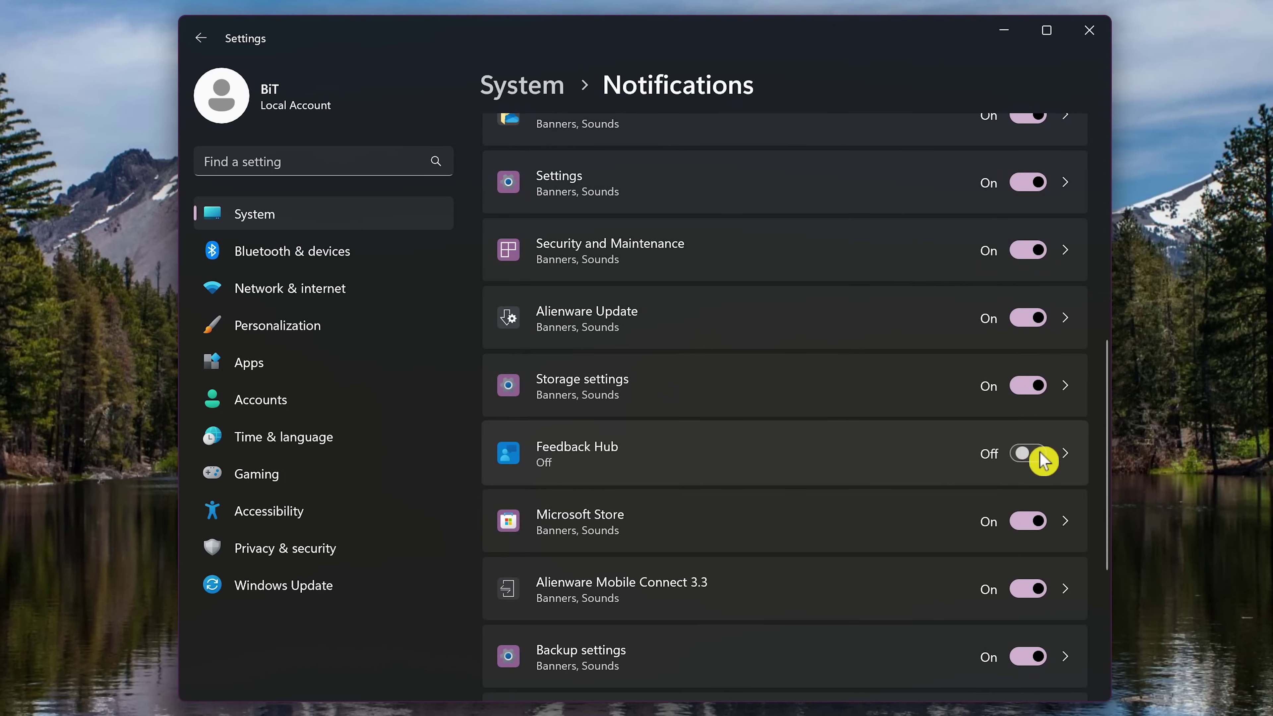
{"action": "left_click", "coordinate": [1028, 595]}
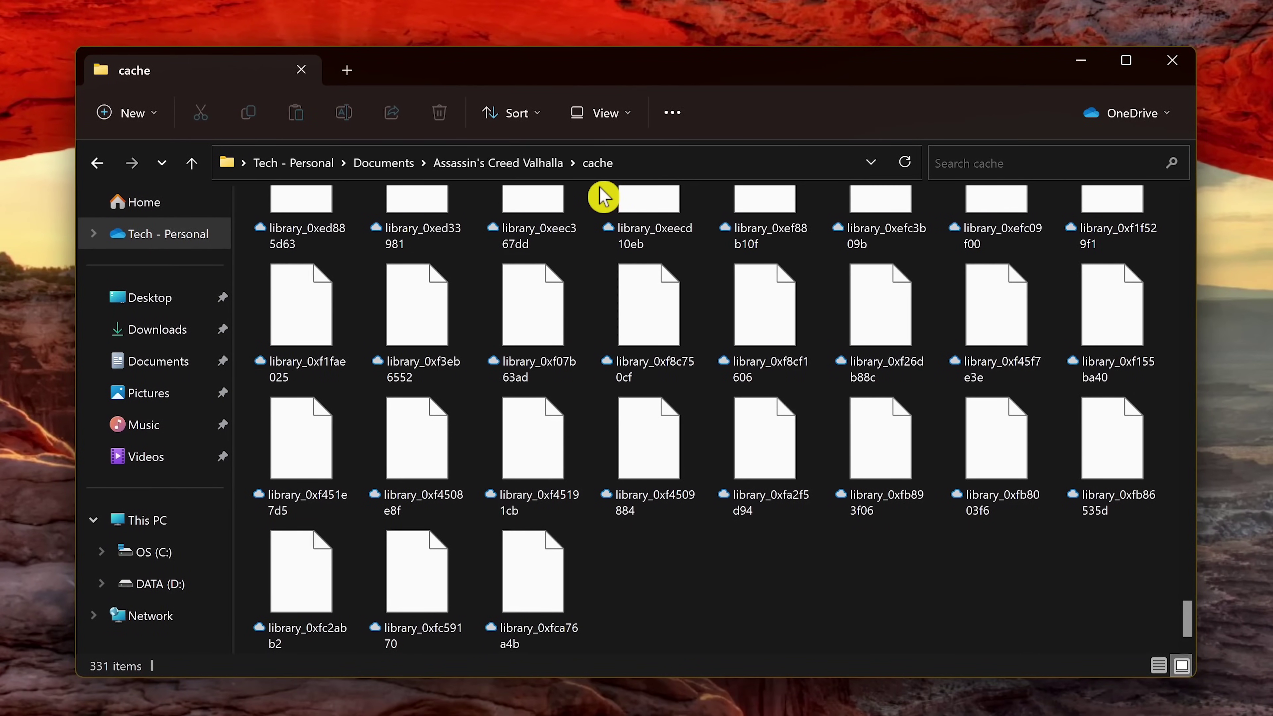
Turn on Hidden items under View > Show in the File Explorer command bar
{"action": "left_click", "coordinate": [612, 120]}
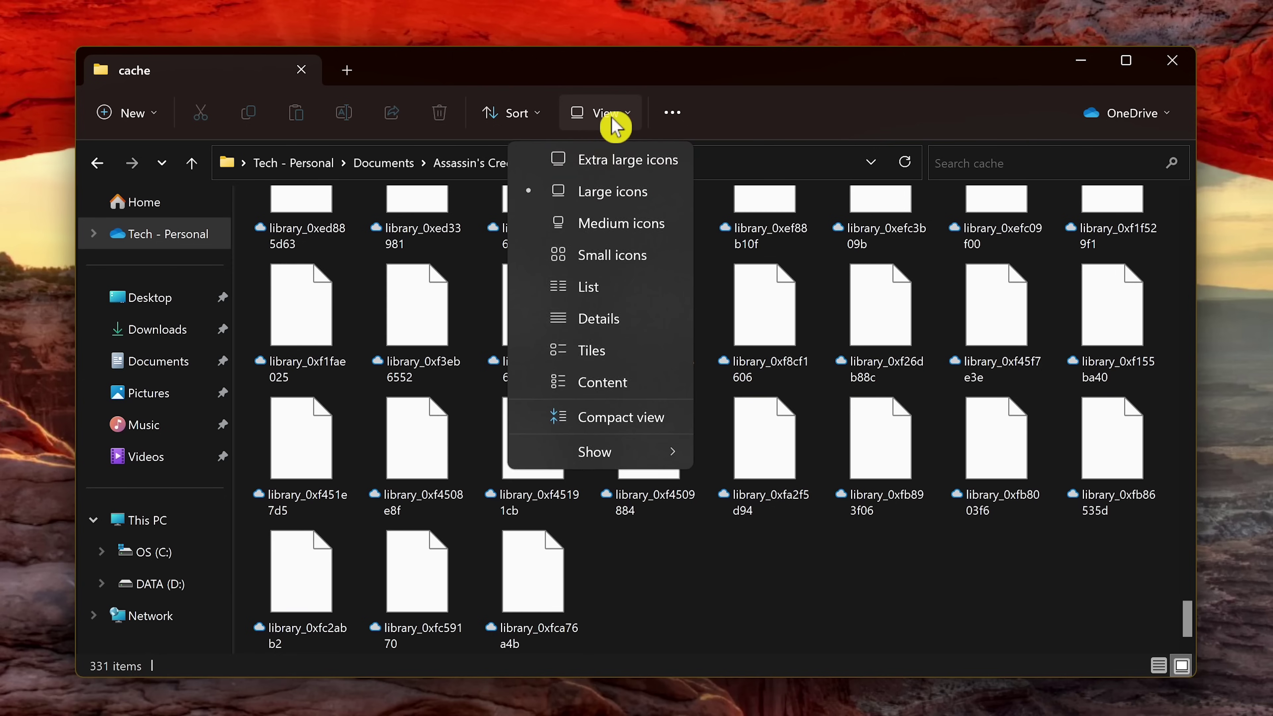
{"action": "mouse_move", "coordinate": [626, 461]}
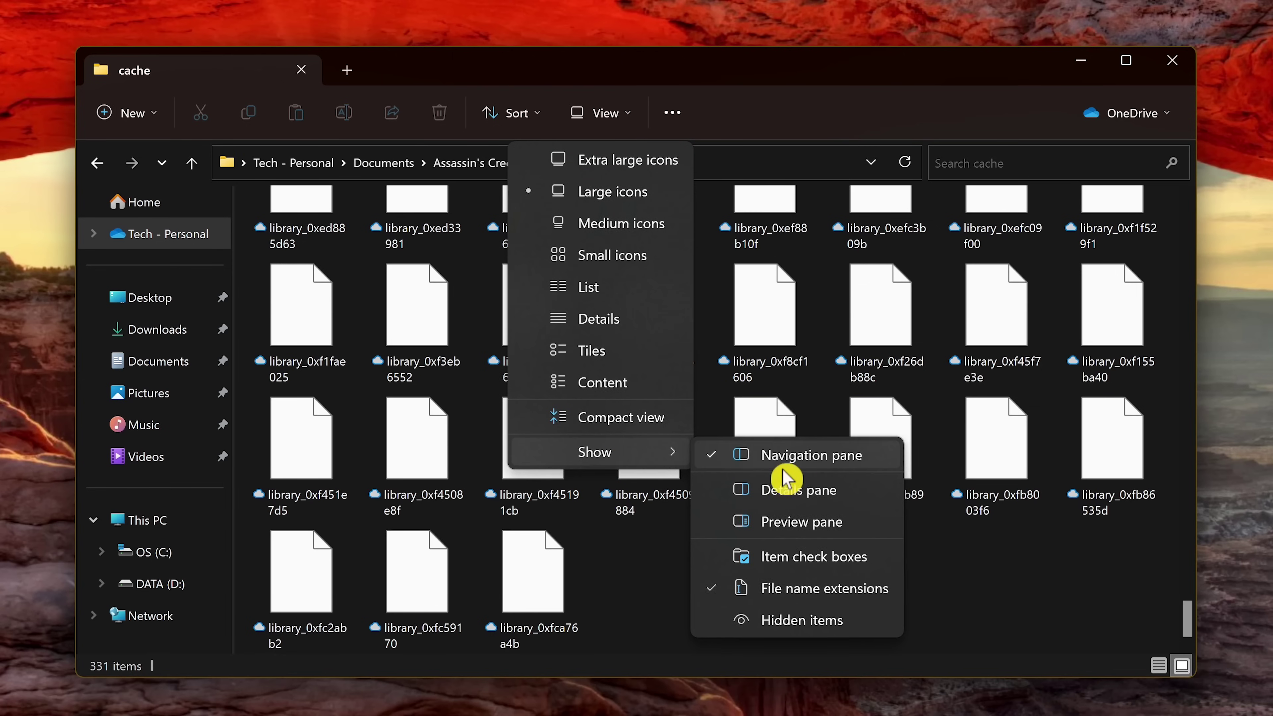
{"action": "left_click", "coordinate": [812, 622]}
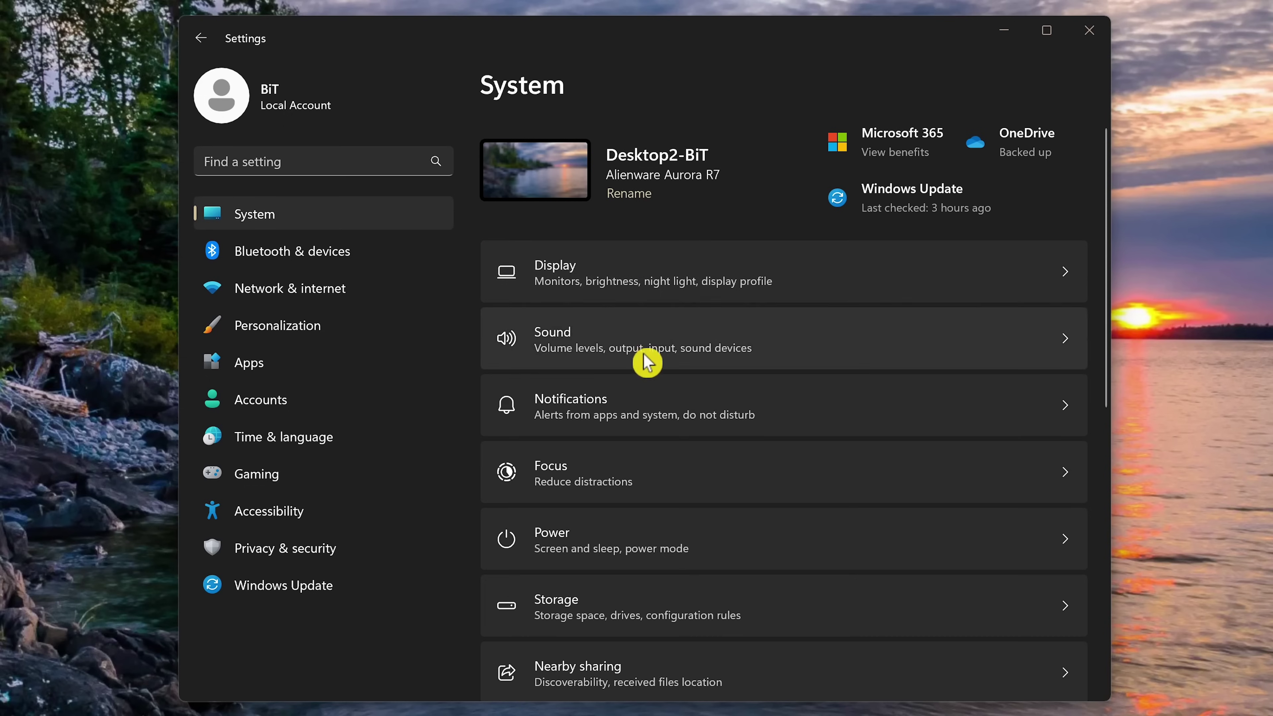
Set Storage Sense to delete Downloads files unopened for more than 60 days
{"action": "left_click", "coordinate": [696, 604]}
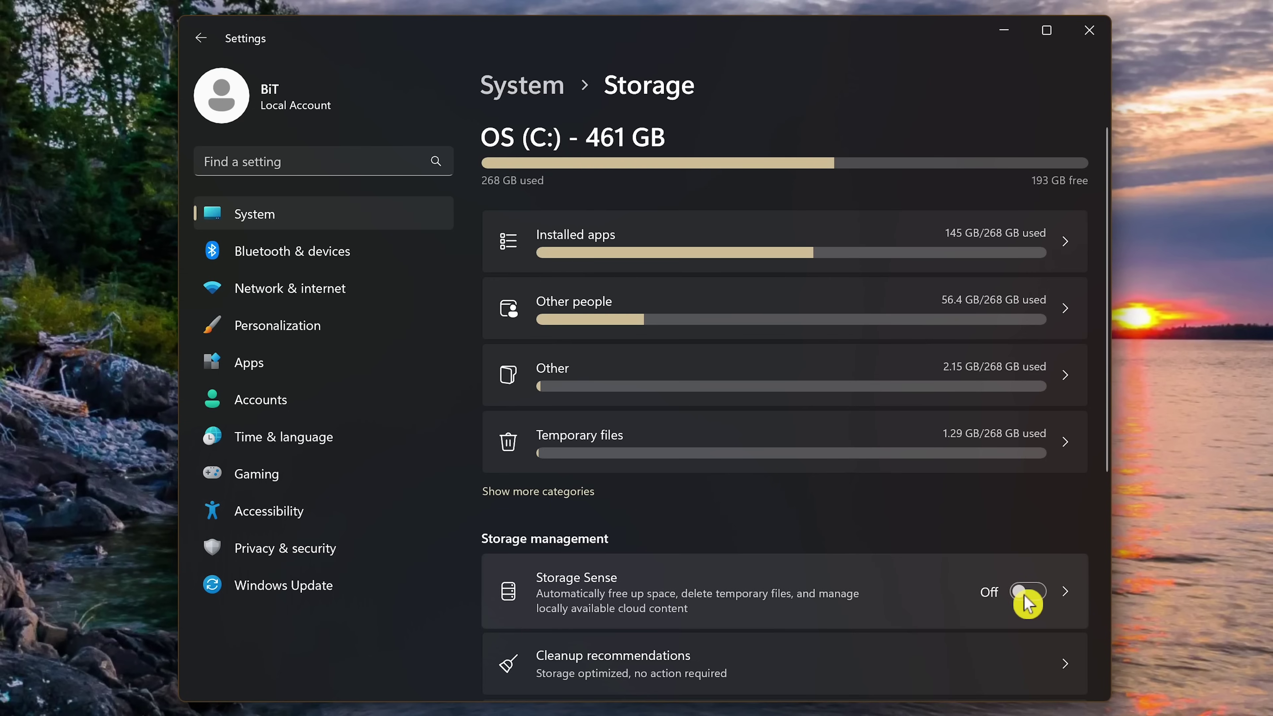
{"action": "left_click", "coordinate": [917, 600]}
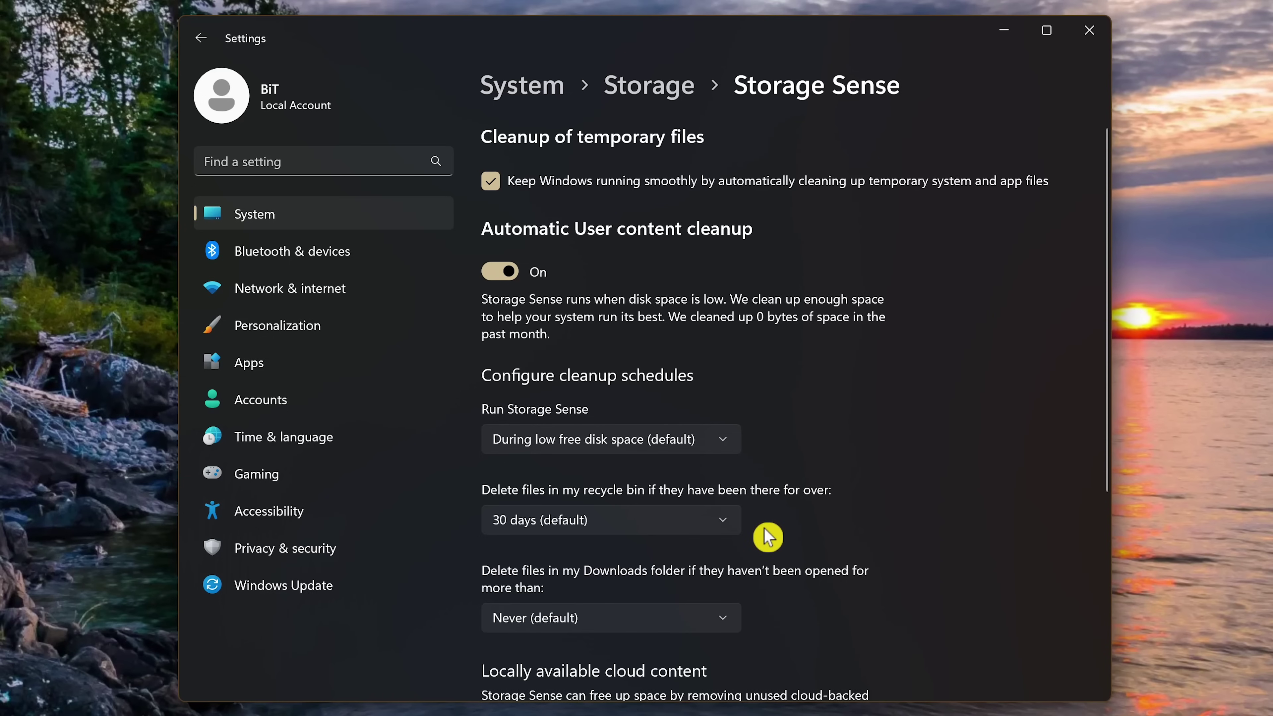
{"action": "left_click", "coordinate": [720, 625]}
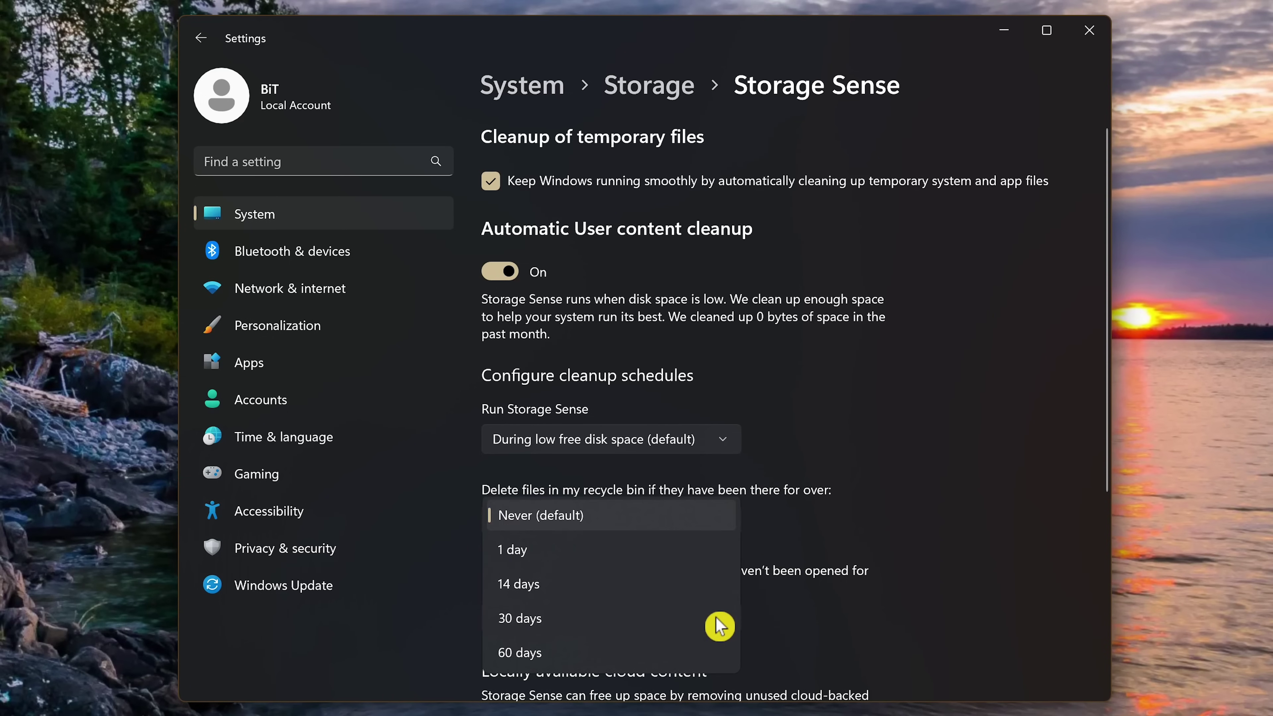
{"action": "left_click", "coordinate": [718, 666]}
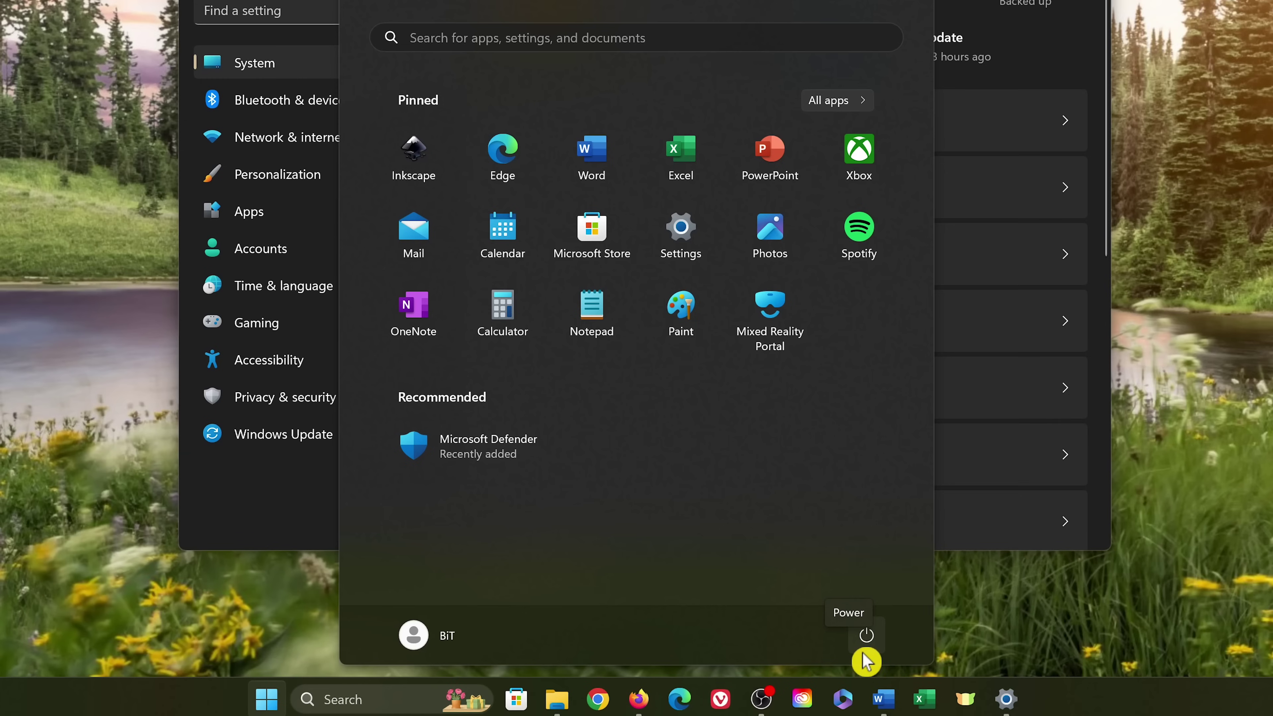
Turn on the Documents folder under Personalization > Start > Folders, then check the Start menu
{"action": "left_click", "coordinate": [314, 72]}
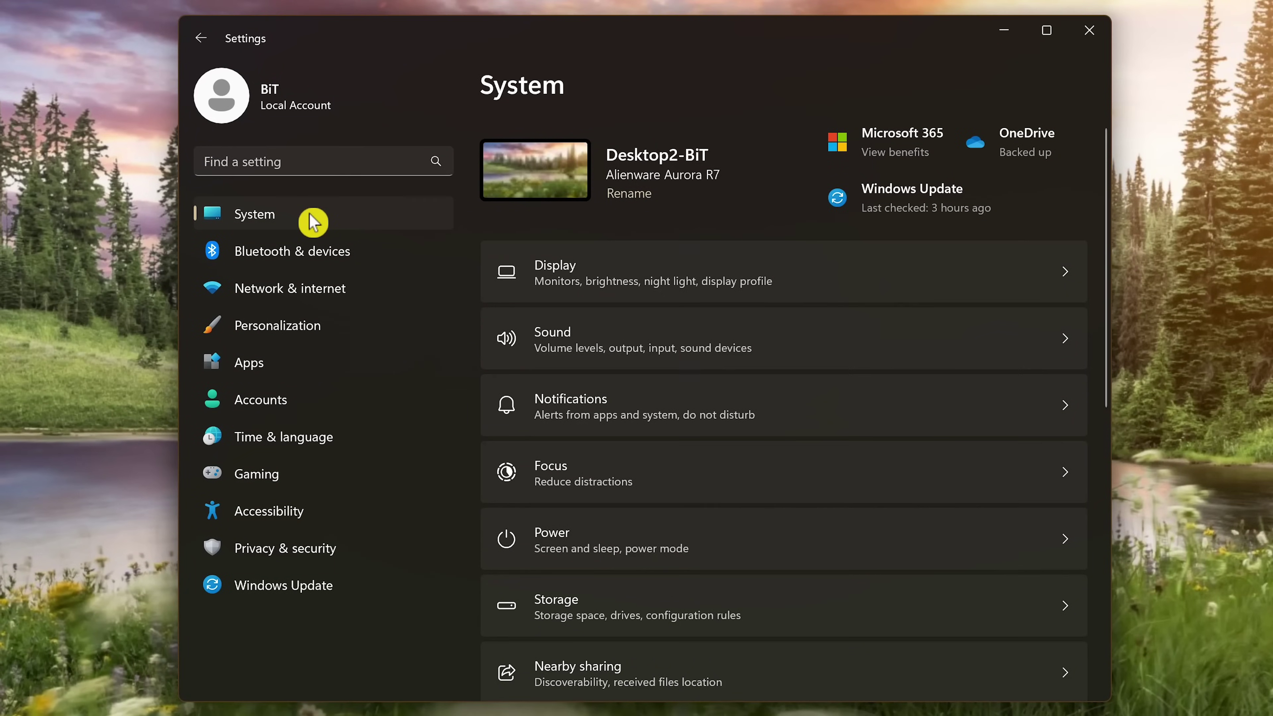
{"action": "left_click", "coordinate": [333, 341]}
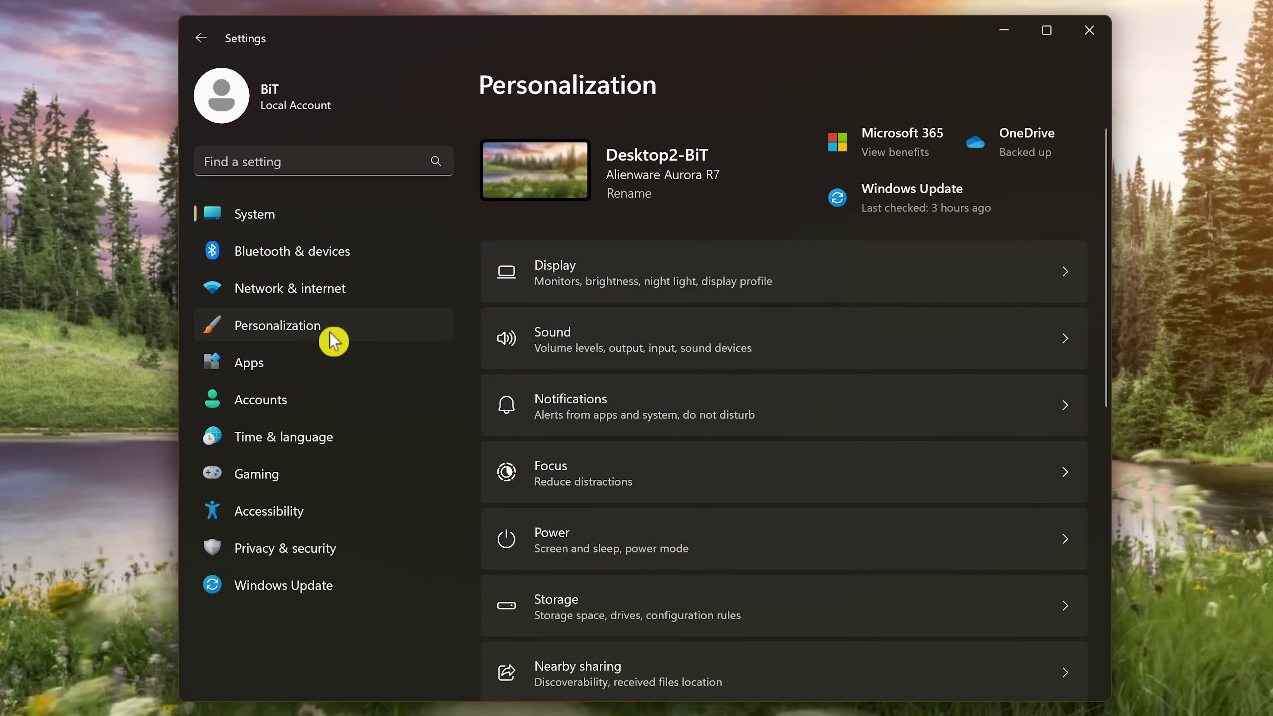
{"action": "scroll", "coordinate": [706, 488], "scroll_direction": "down", "scroll_amount": 2}
{"action": "scroll", "coordinate": [707, 489], "scroll_direction": "down", "scroll_amount": 7}
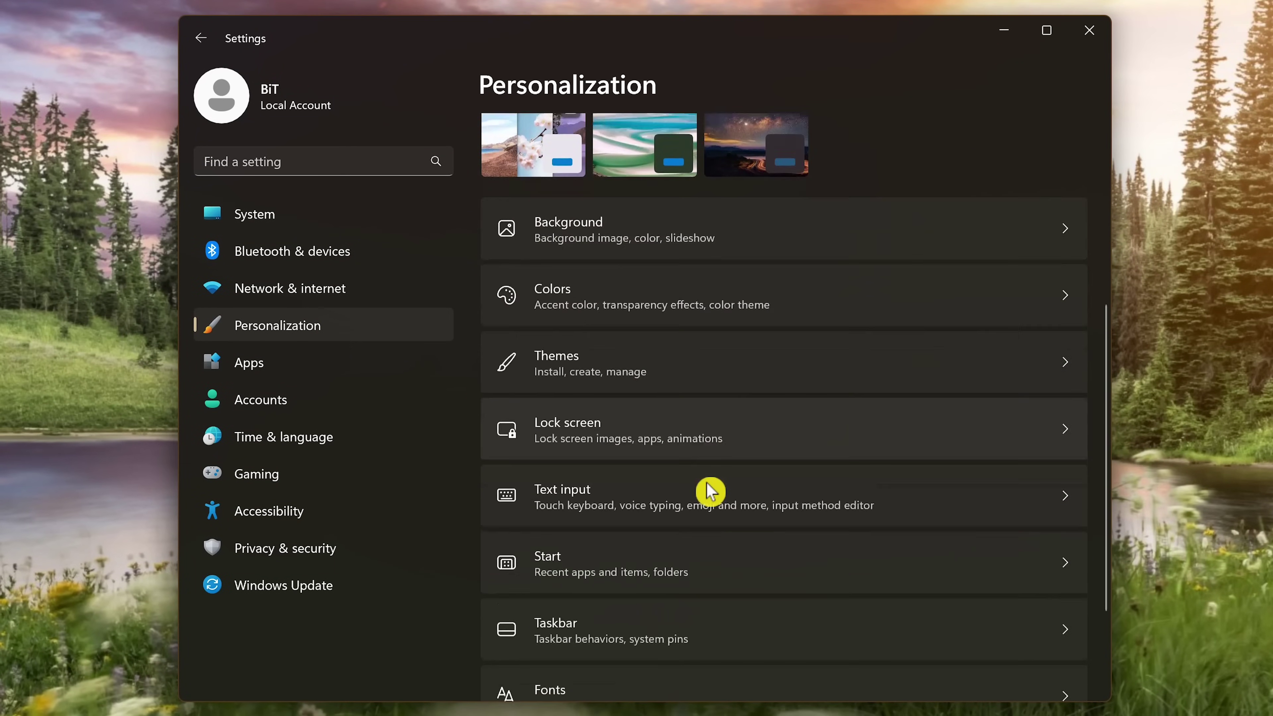
{"action": "left_click", "coordinate": [712, 466]}
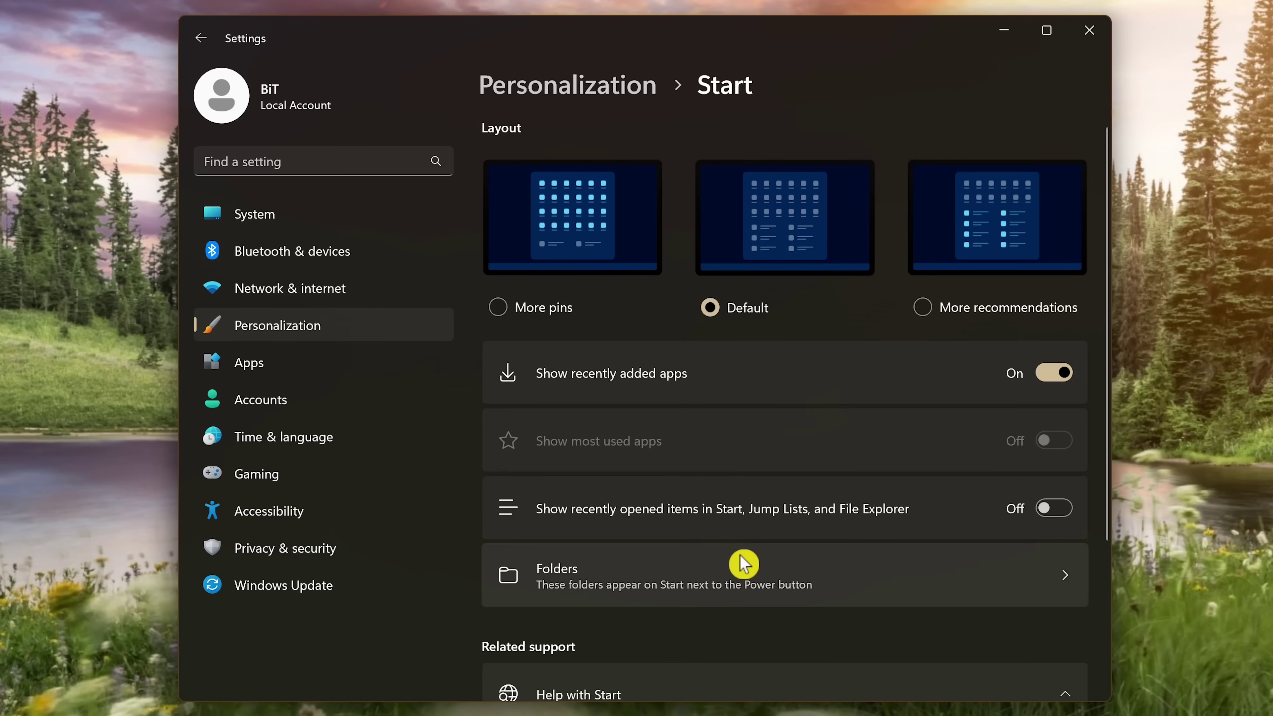
{"action": "left_click", "coordinate": [744, 565]}
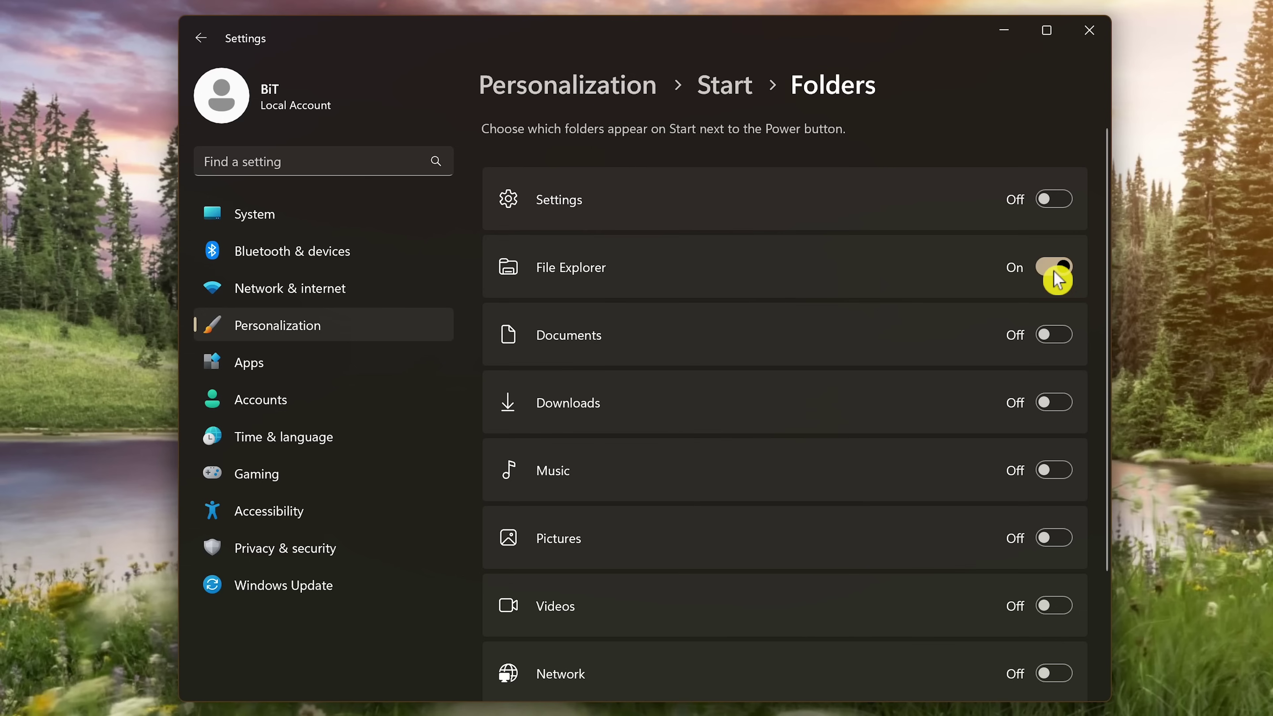
{"action": "left_click", "coordinate": [1057, 335]}
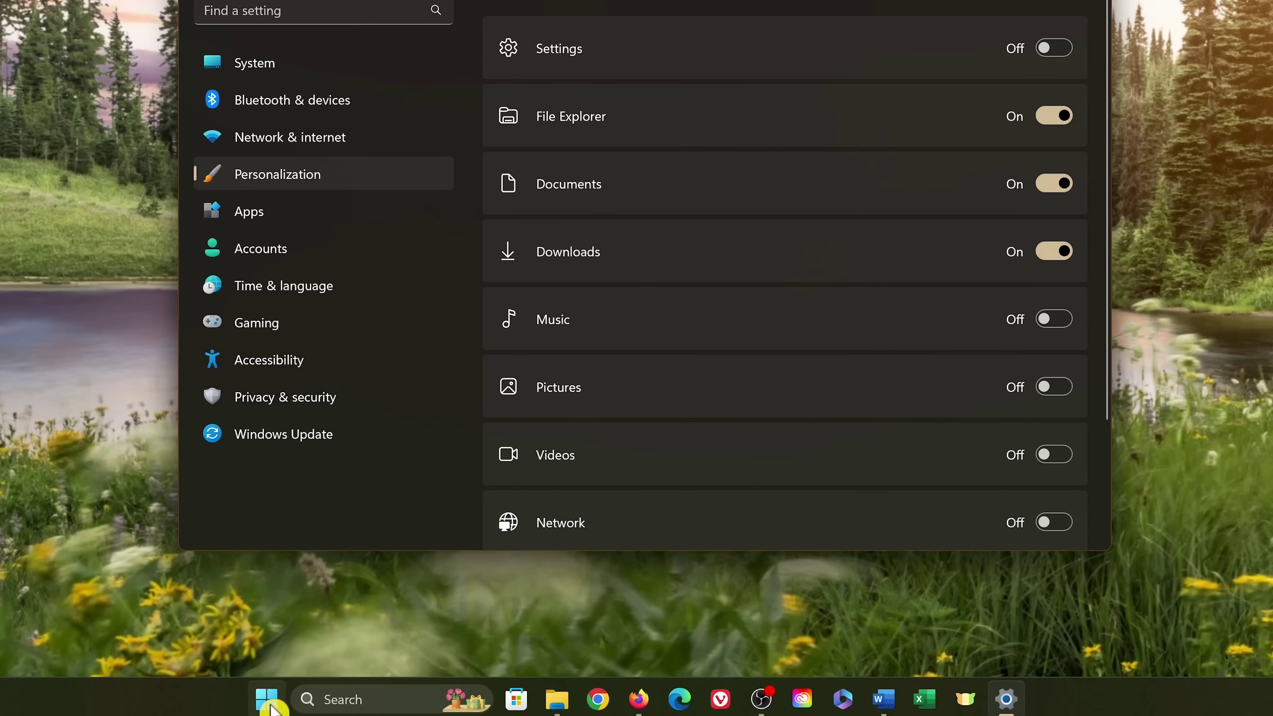
{"action": "left_click", "coordinate": [268, 698]}
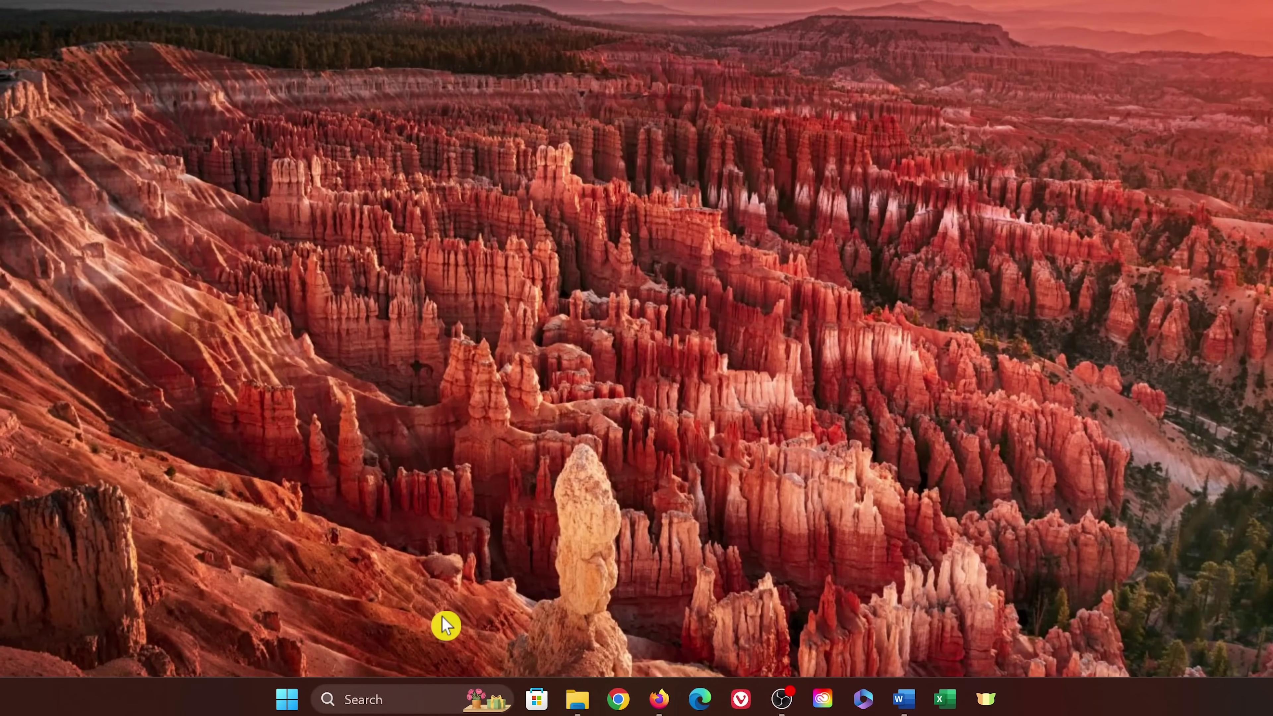
Search 'advanced' and open Performance Options from View advanced system settings
{"action": "left_click", "coordinate": [420, 701]}
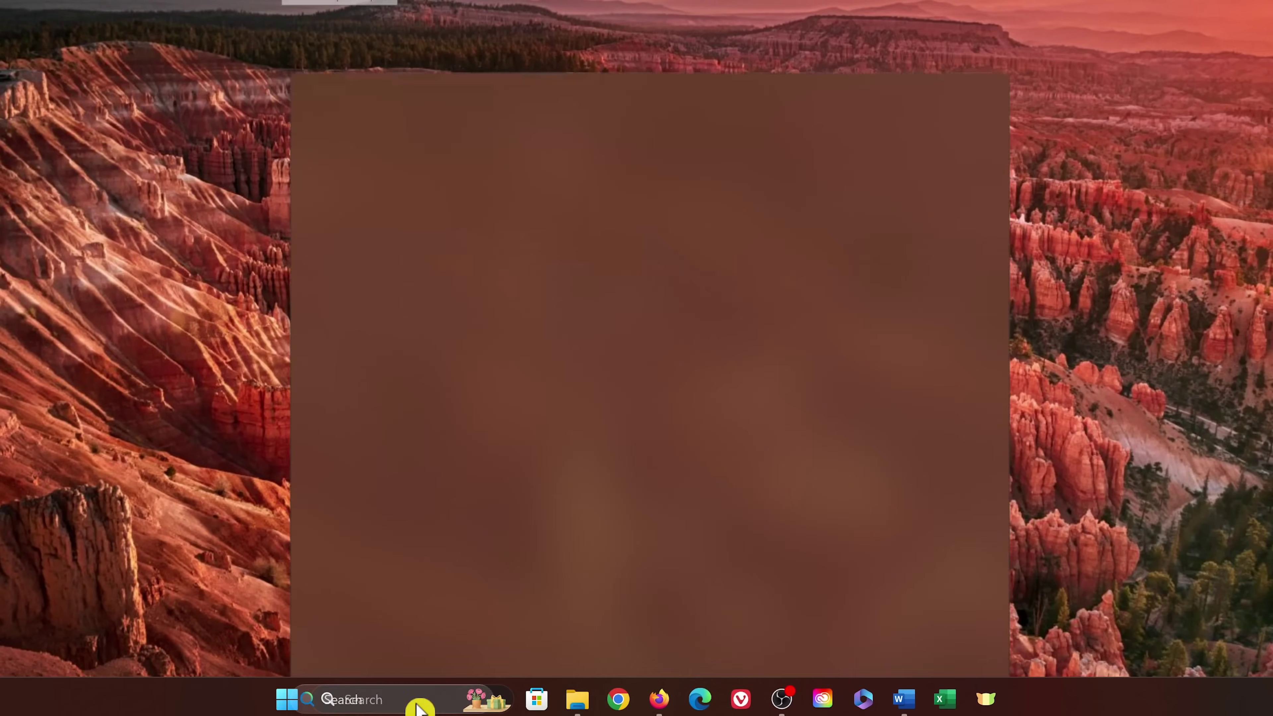
{"action": "type", "text": "advanced"}
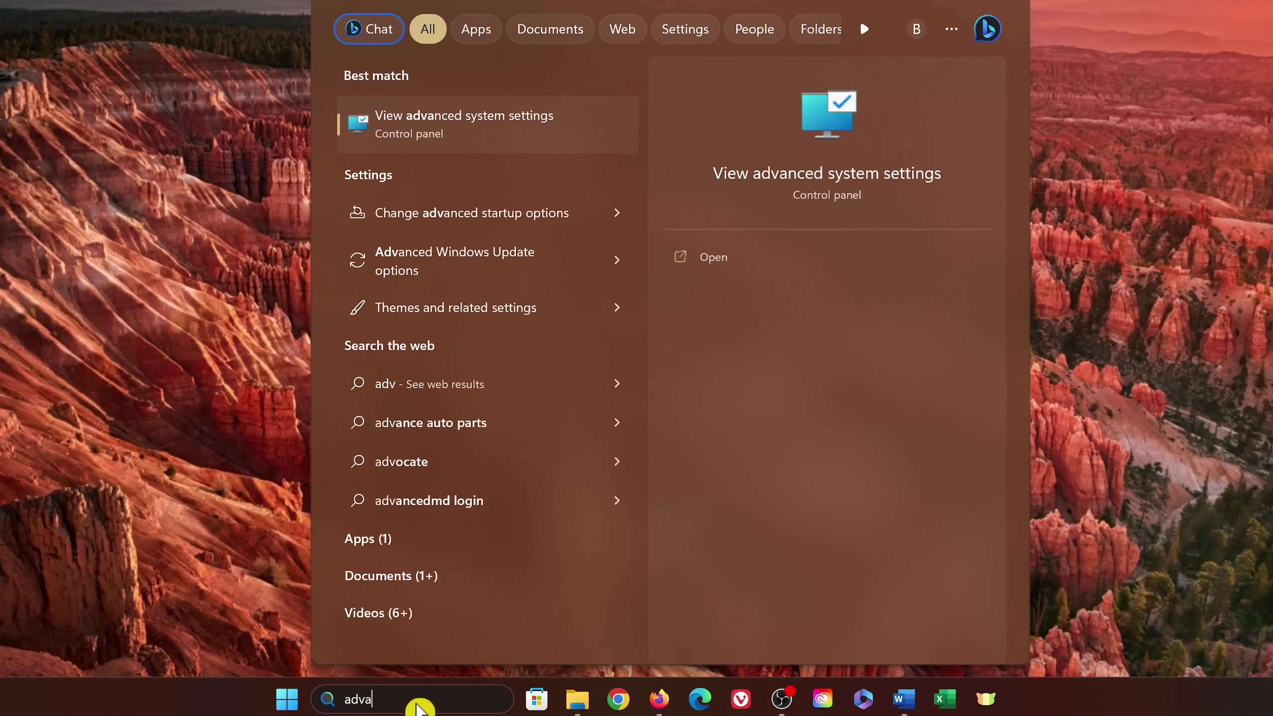
{"action": "left_click", "coordinate": [502, 149]}
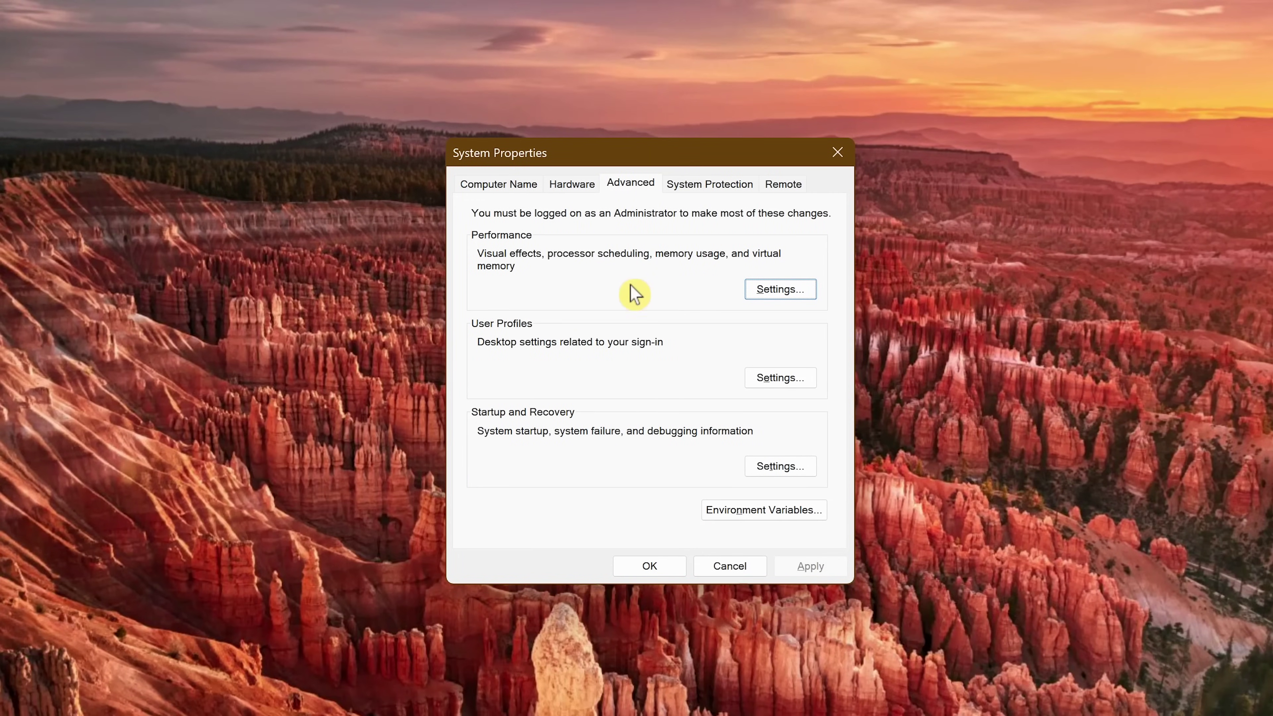
{"action": "left_click", "coordinate": [775, 301]}
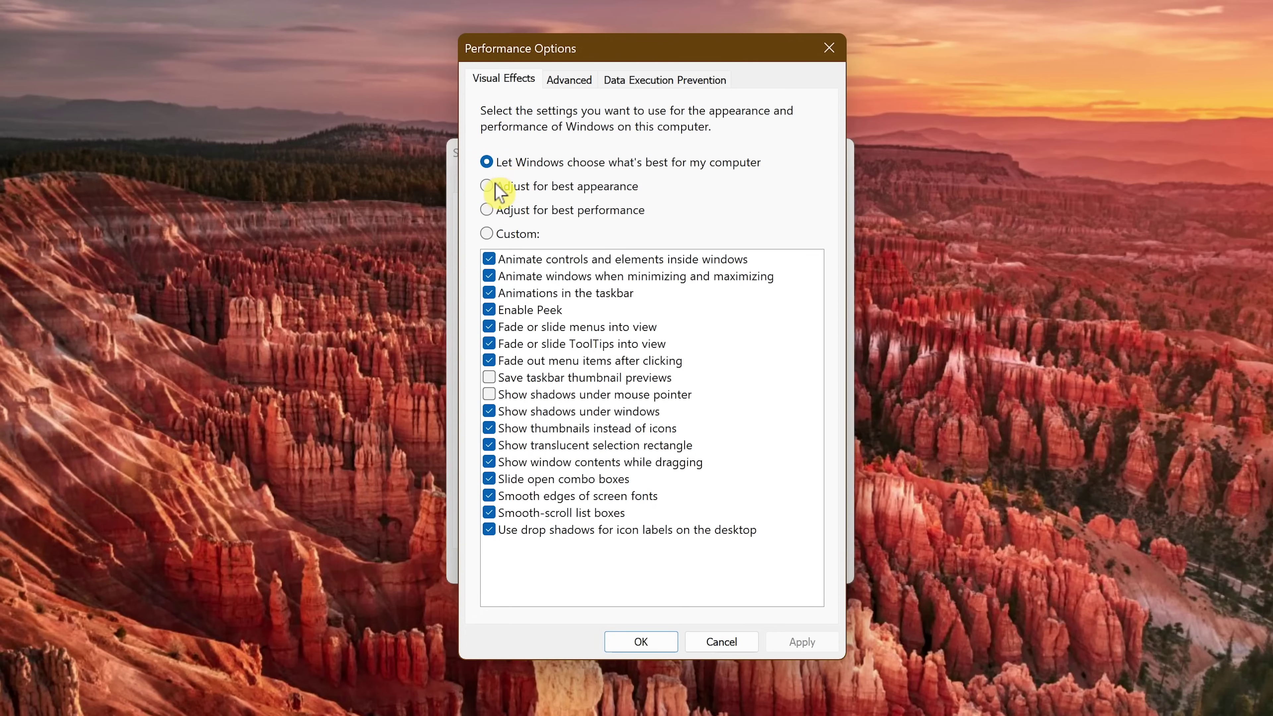
Choose Adjust for best performance but keep pointer, window and icon-label shadows enabled
{"action": "left_click", "coordinate": [487, 187]}
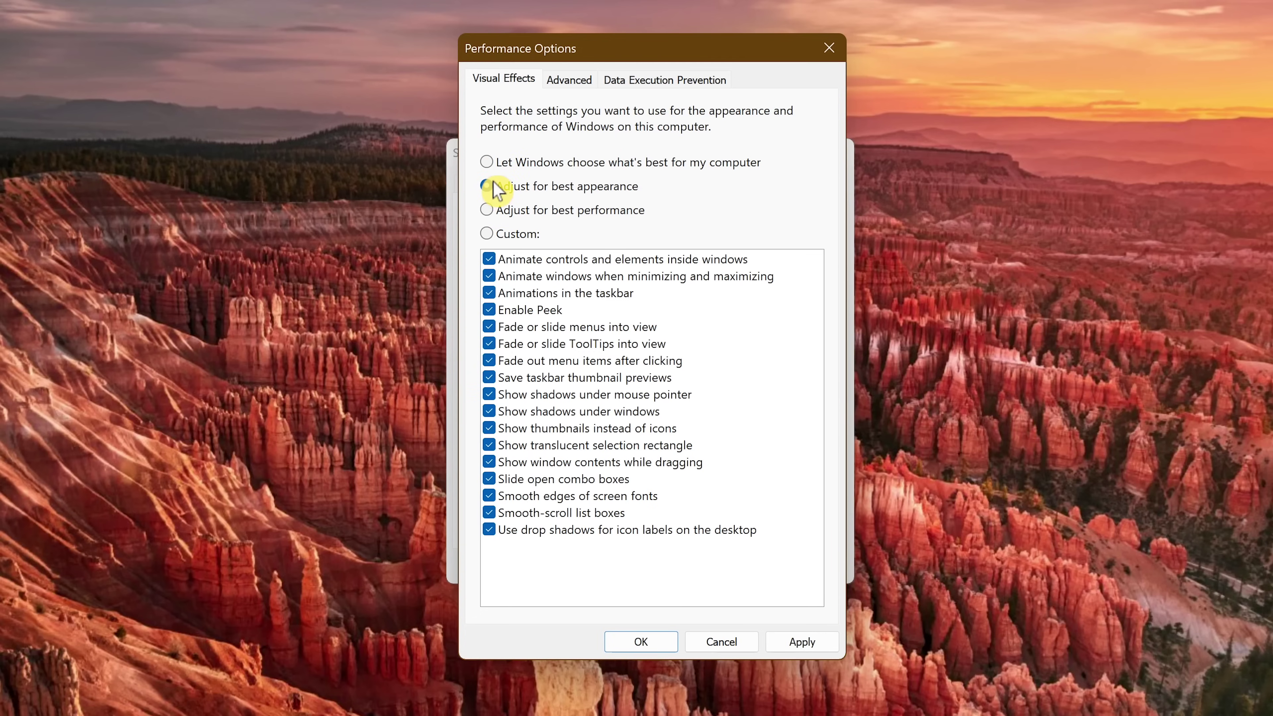
{"action": "left_click", "coordinate": [493, 210]}
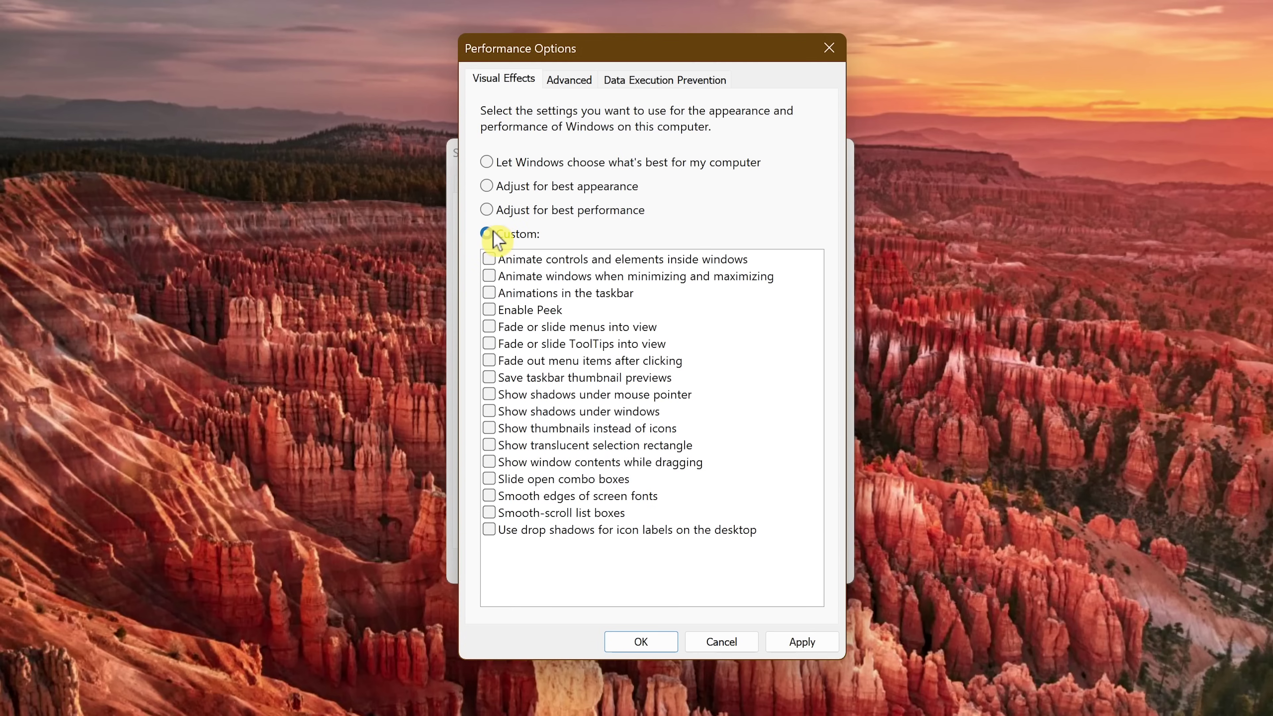
{"action": "left_click", "coordinate": [493, 395]}
{"action": "left_click", "coordinate": [497, 412]}
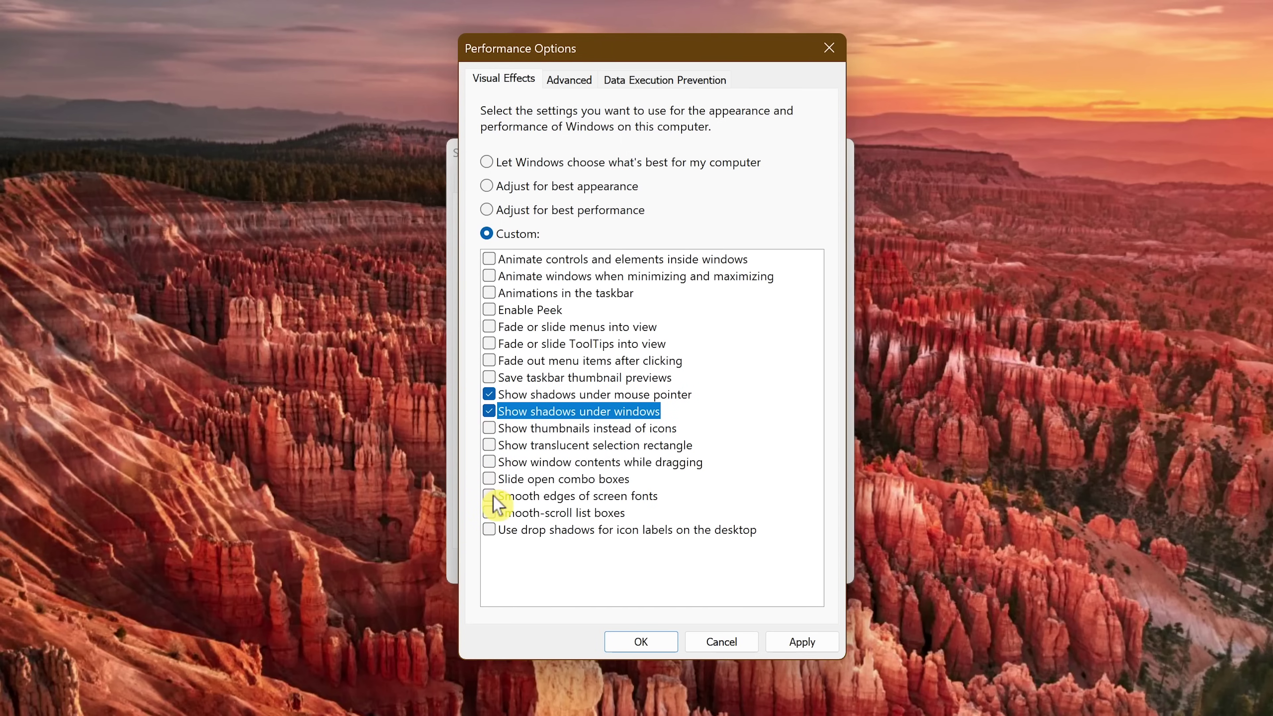
{"action": "left_click", "coordinate": [495, 532]}
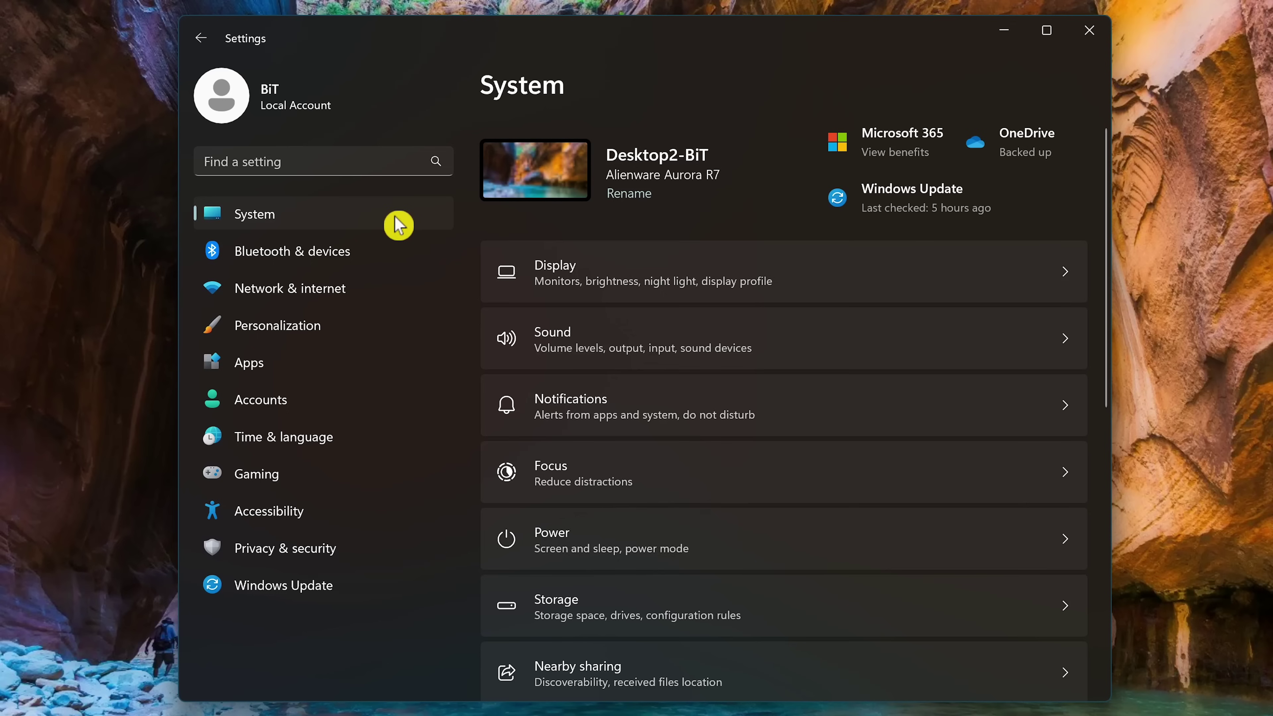
Set Brave as the default browser under Apps > Default apps
{"action": "left_click", "coordinate": [380, 370]}
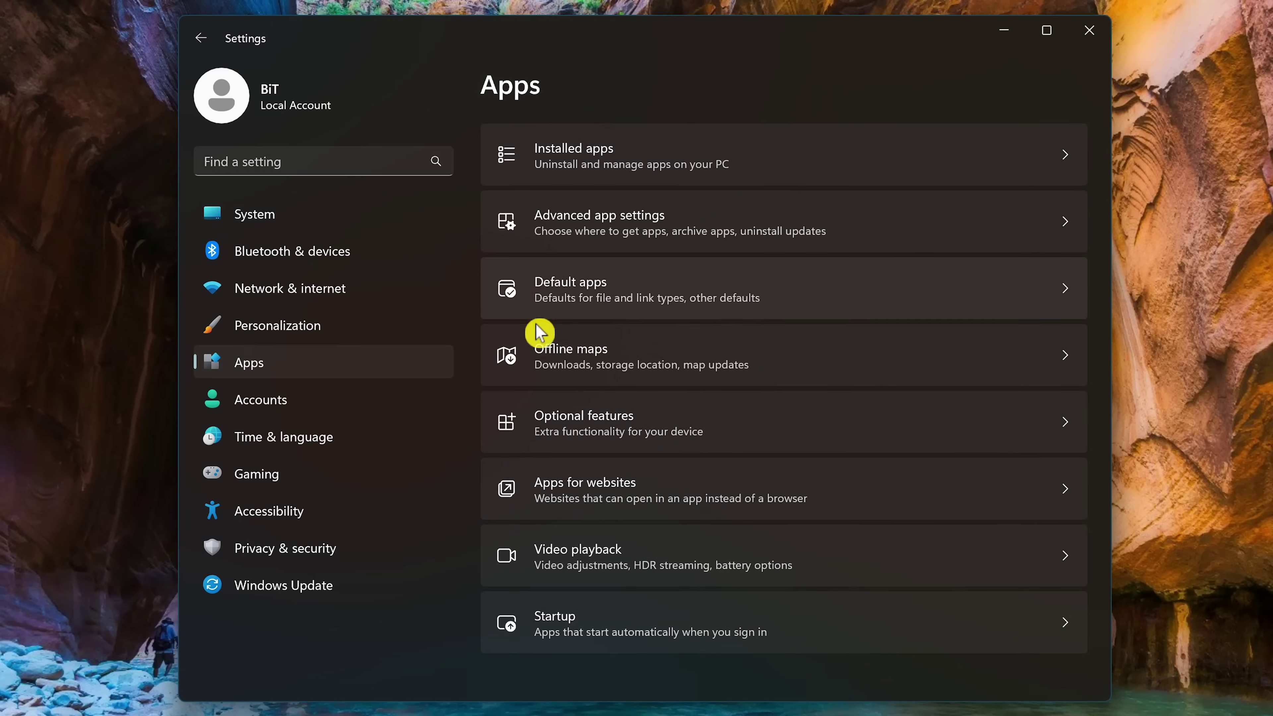
{"action": "left_click", "coordinate": [673, 294]}
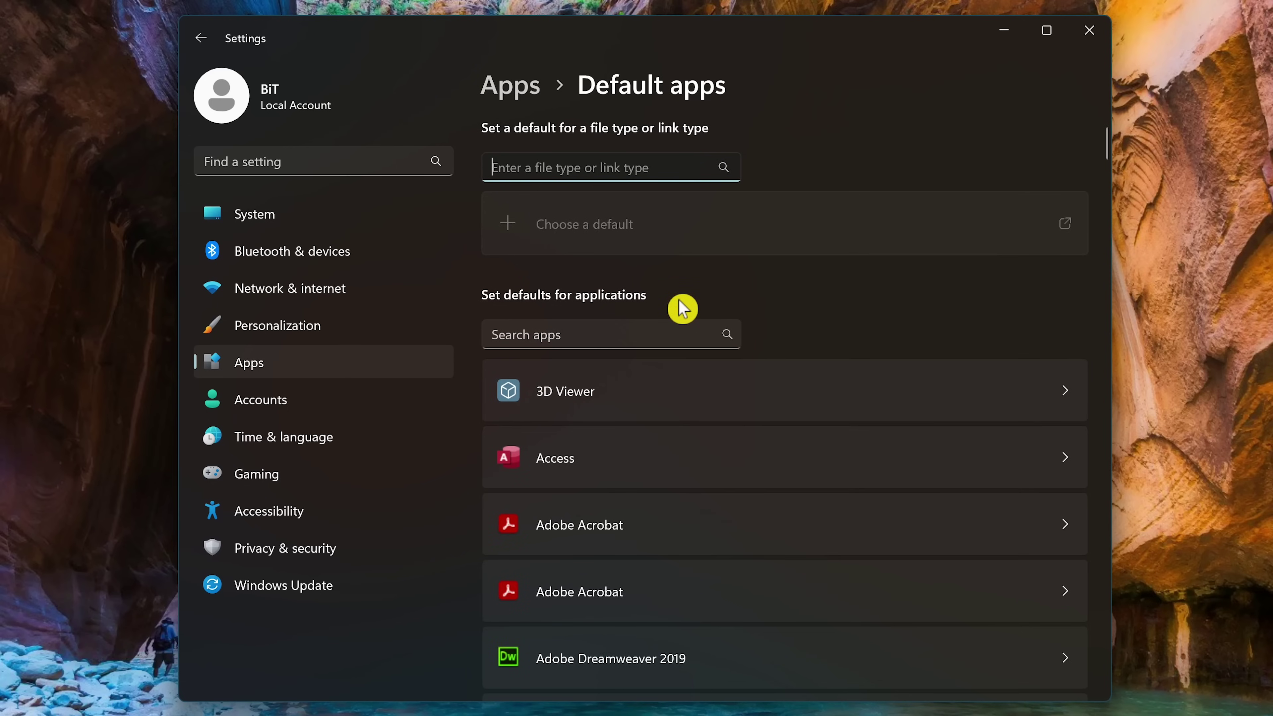
{"action": "scroll", "coordinate": [681, 303], "scroll_direction": "down", "scroll_amount": 15}
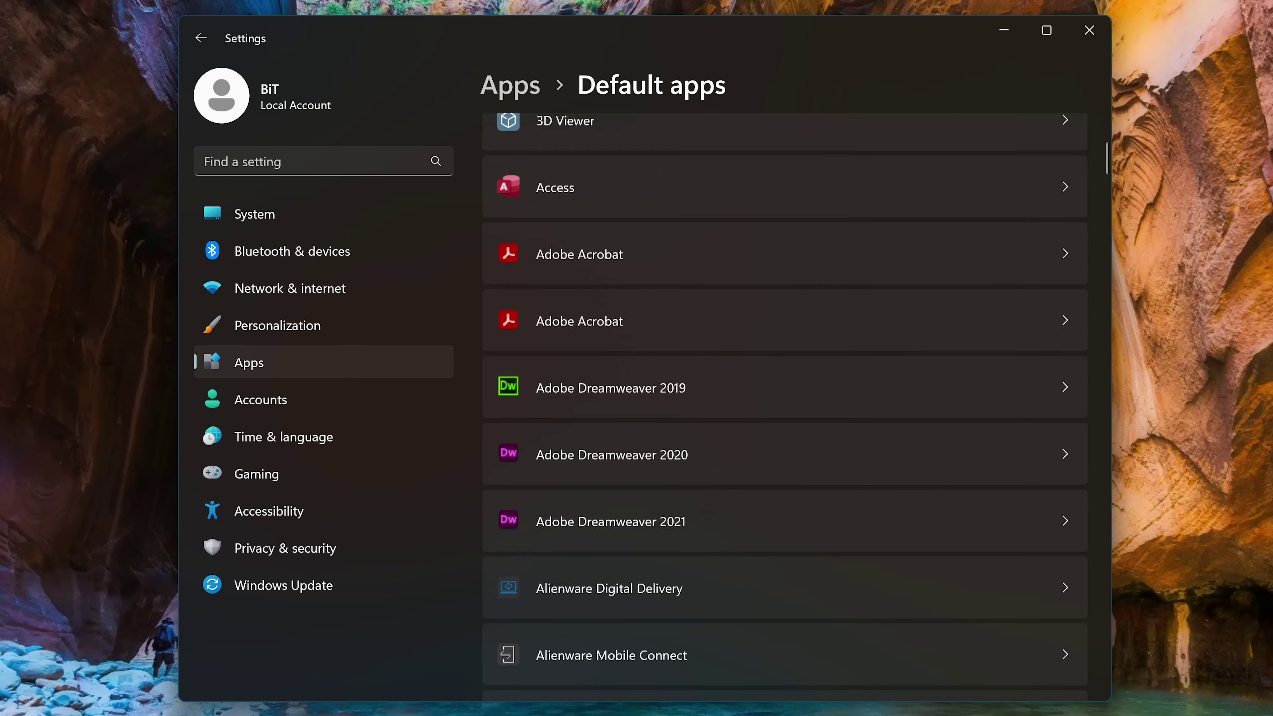
{"action": "left_click", "coordinate": [716, 326]}
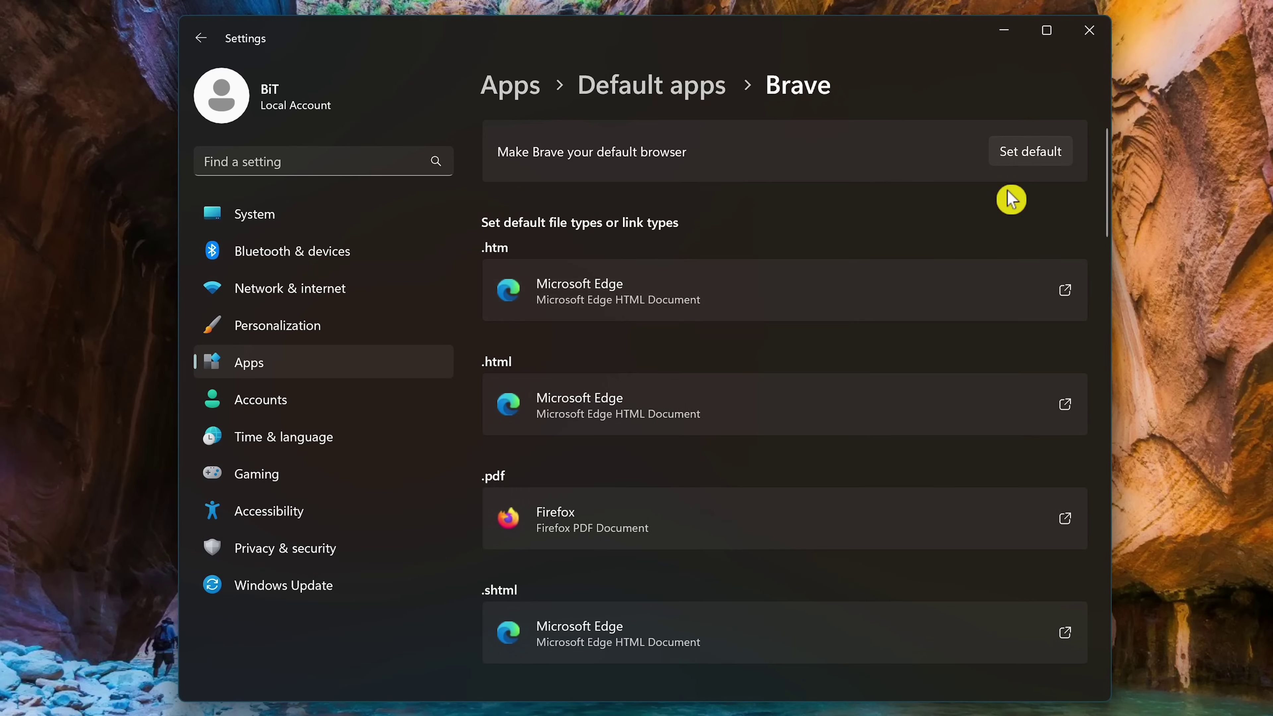
{"action": "left_click", "coordinate": [1018, 160]}
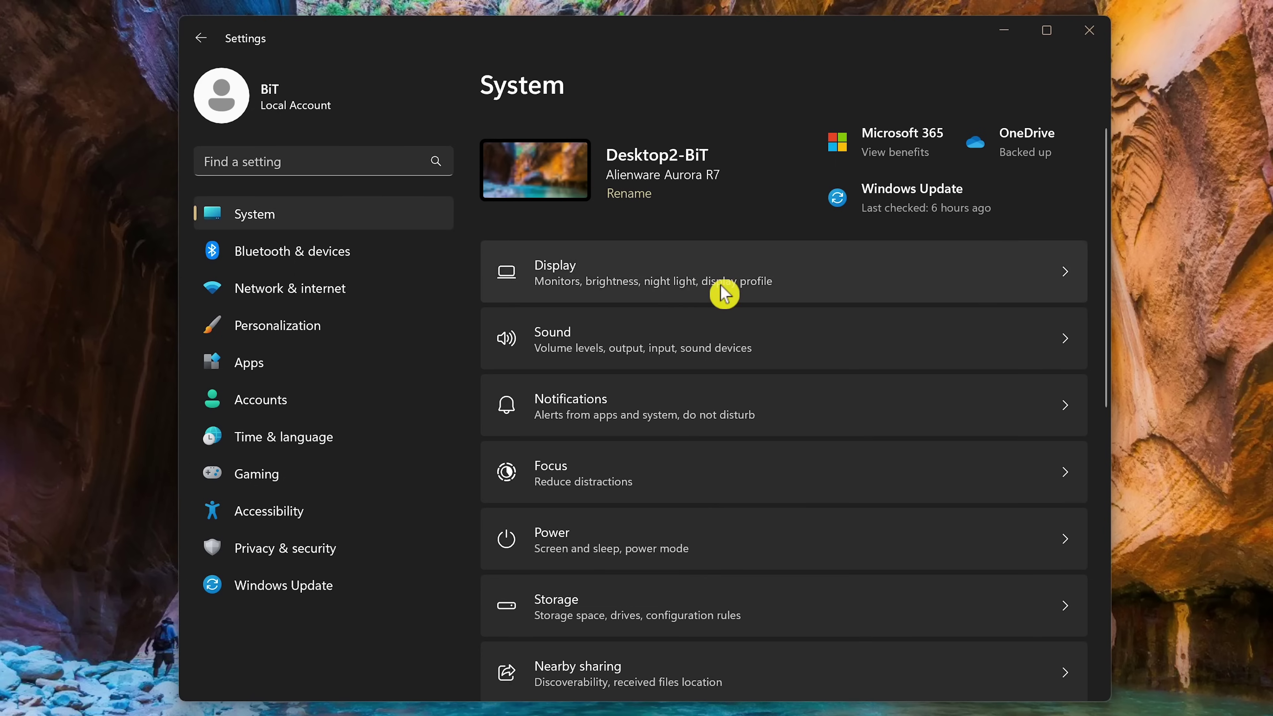
Rename the PC to 'Office2-BiT' from the System > About page
{"action": "scroll", "coordinate": [725, 288], "scroll_direction": "down", "scroll_amount": 10}
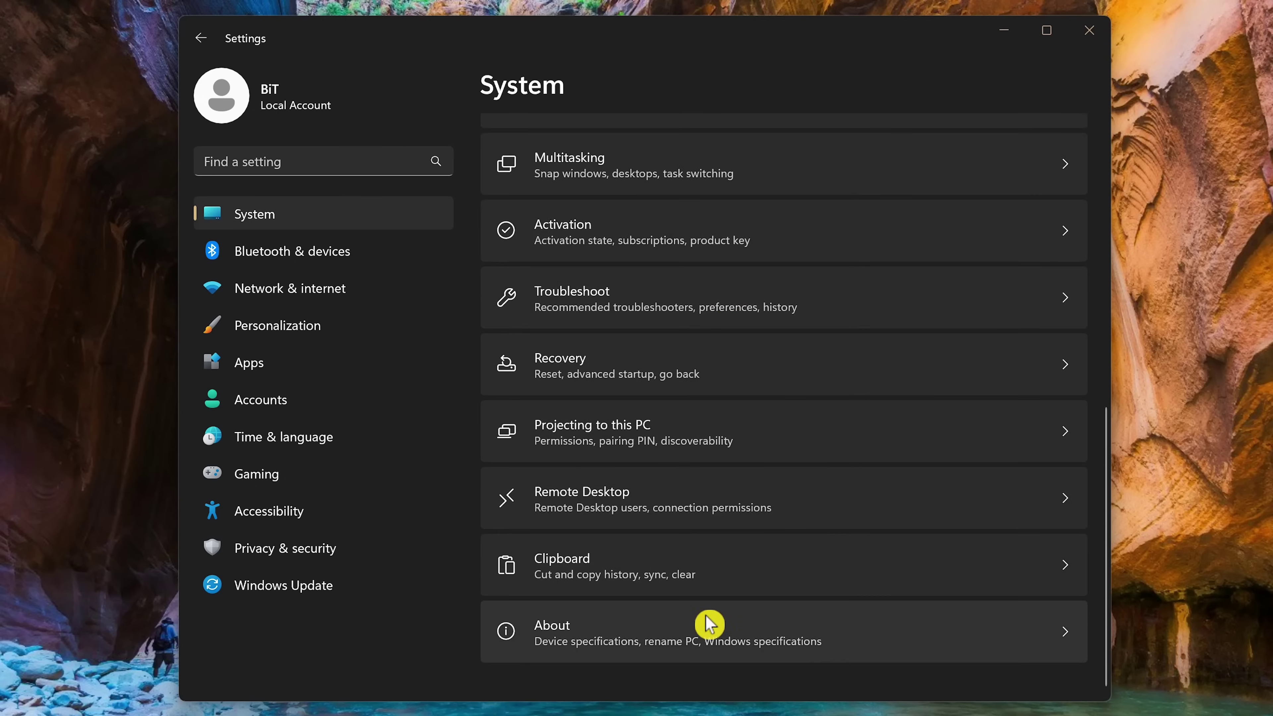
{"action": "left_click", "coordinate": [709, 624]}
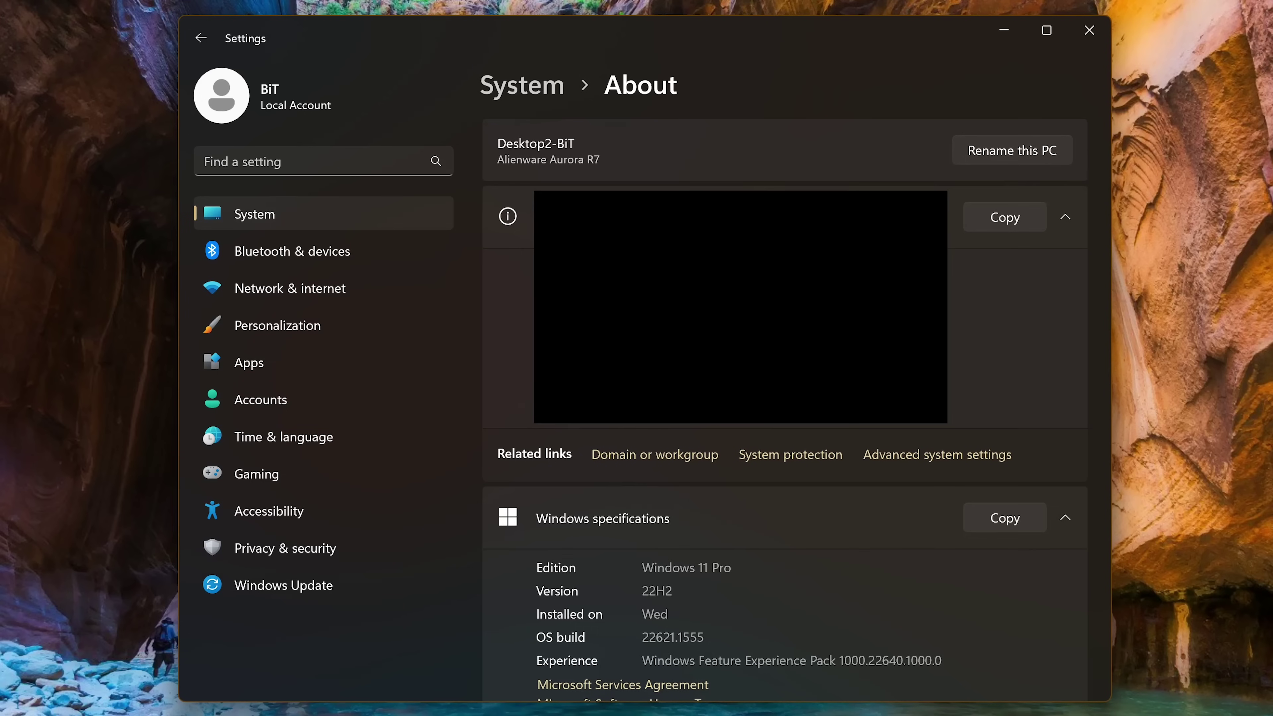
{"action": "left_click", "coordinate": [987, 155]}
{"action": "type", "text": "Office"}
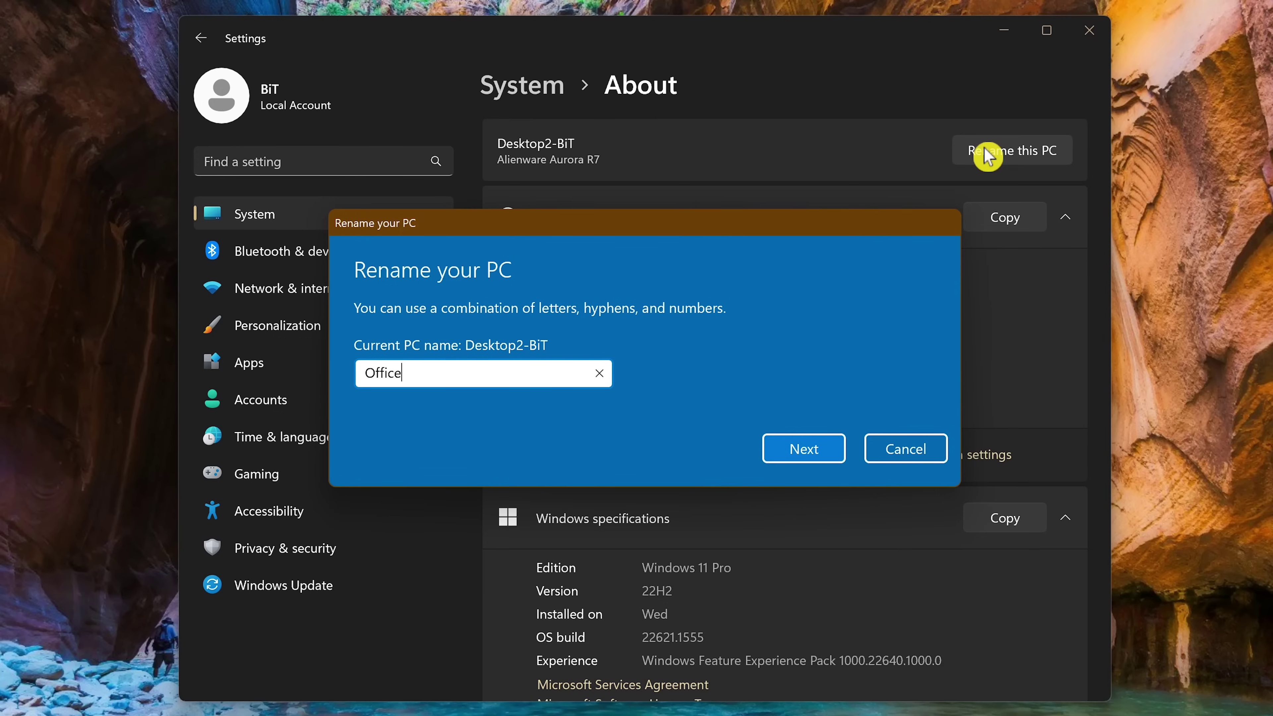
{"action": "type", "text": "2-BiT"}
{"action": "left_click", "coordinate": [816, 457]}
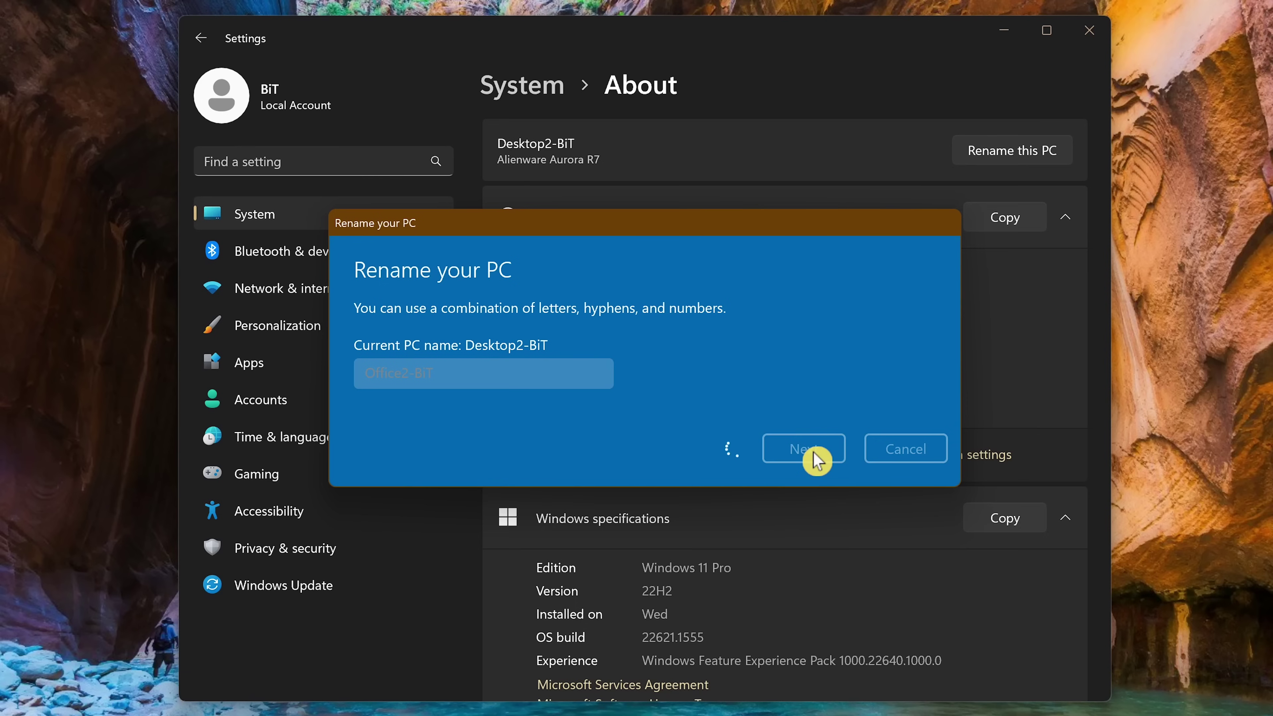